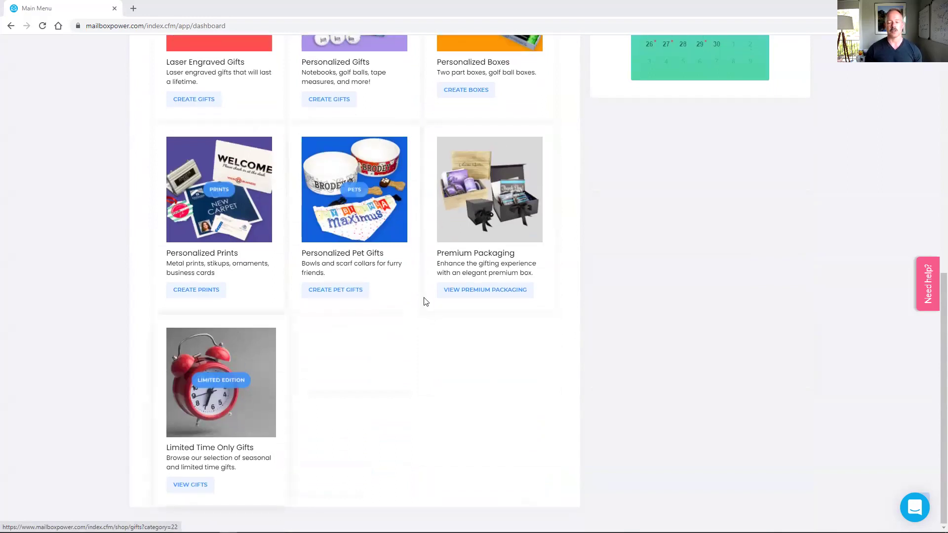
# View the events listed for September 20 and September 21, 2021 in the dashboard calendar.
pyautogui.scroll(4, 426, 302)
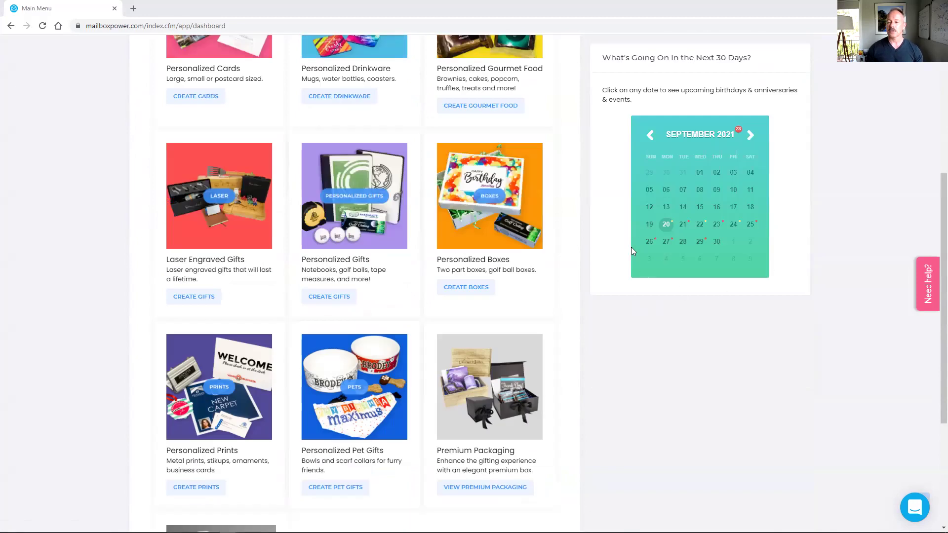
pyautogui.click(666, 225)
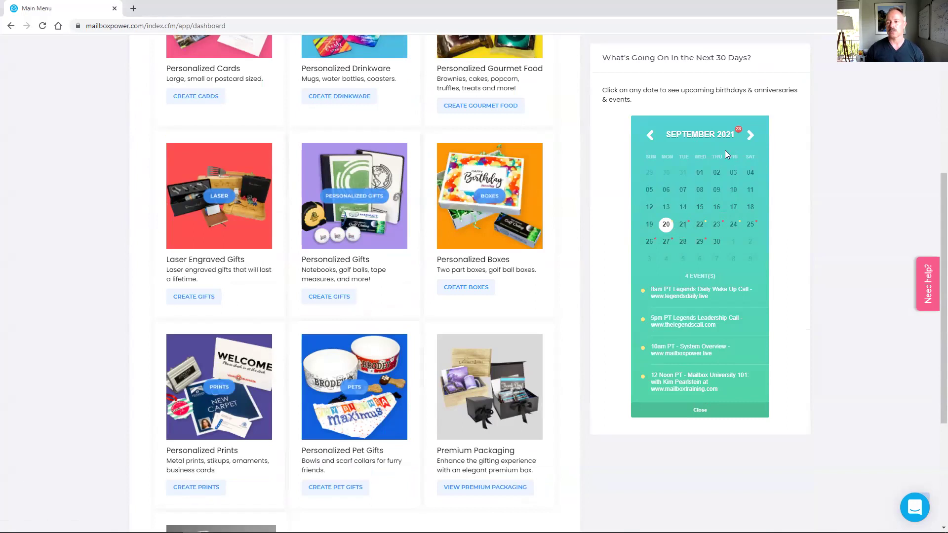
pyautogui.click(681, 228)
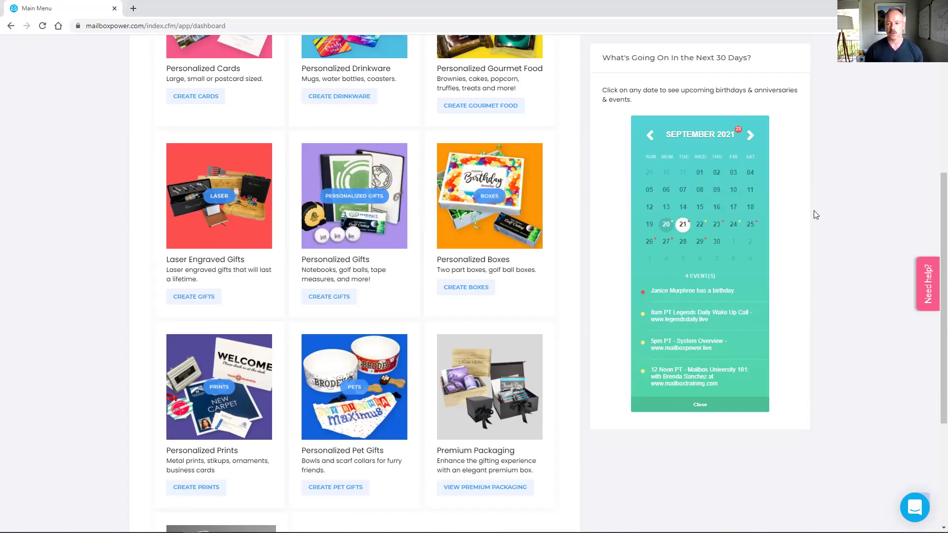
pyautogui.scroll(5, 817, 212)
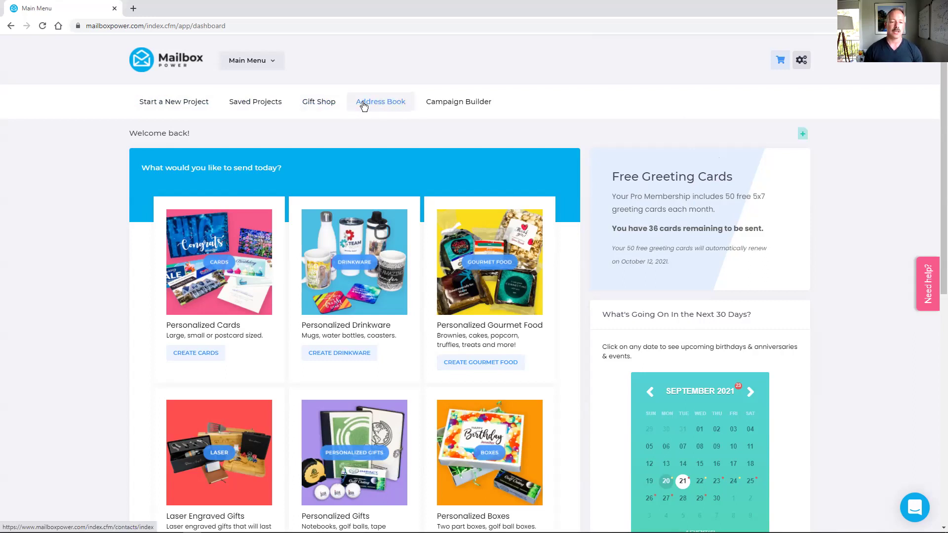
pyautogui.click(251, 60)
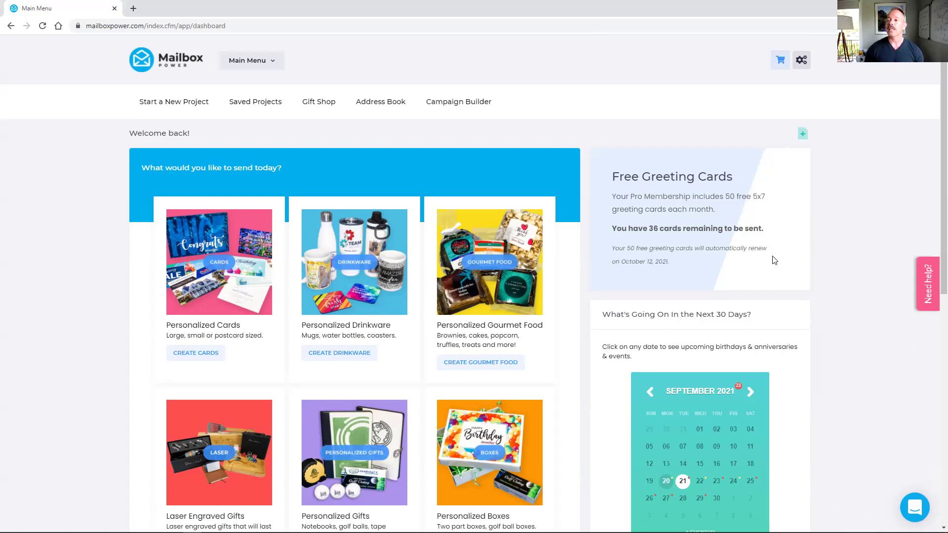
# Open the account's profile page and review its contact and return address information.
pyautogui.click(801, 60)
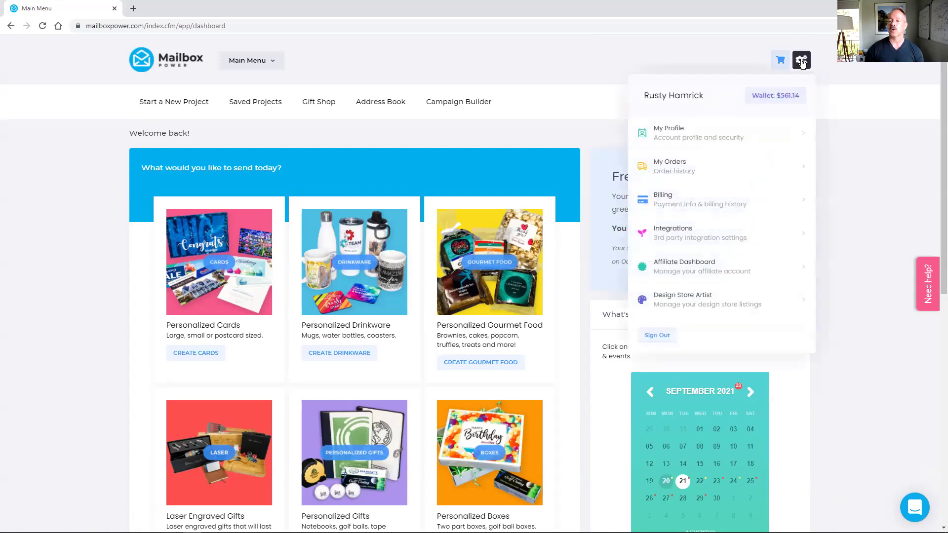
pyautogui.click(671, 128)
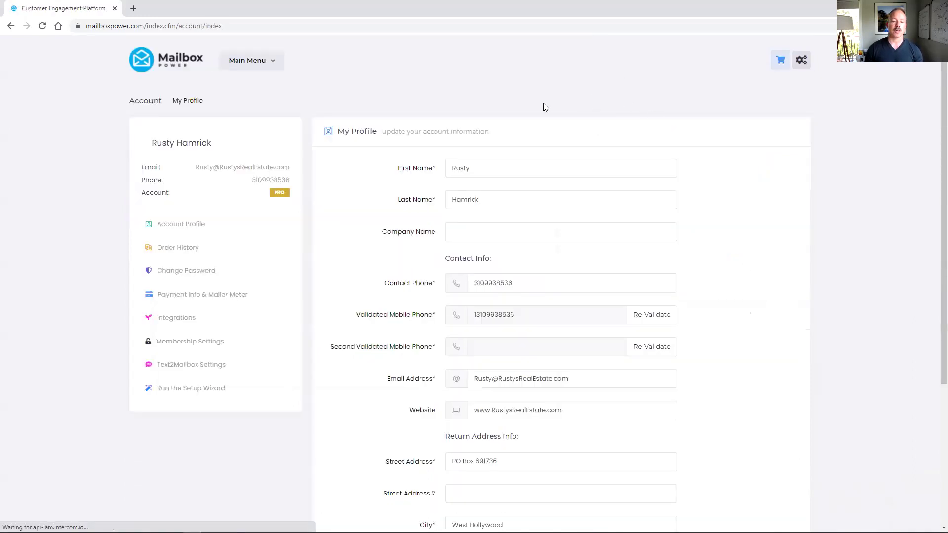
pyautogui.scroll(-1, 716, 121)
pyautogui.scroll(-2, 716, 121)
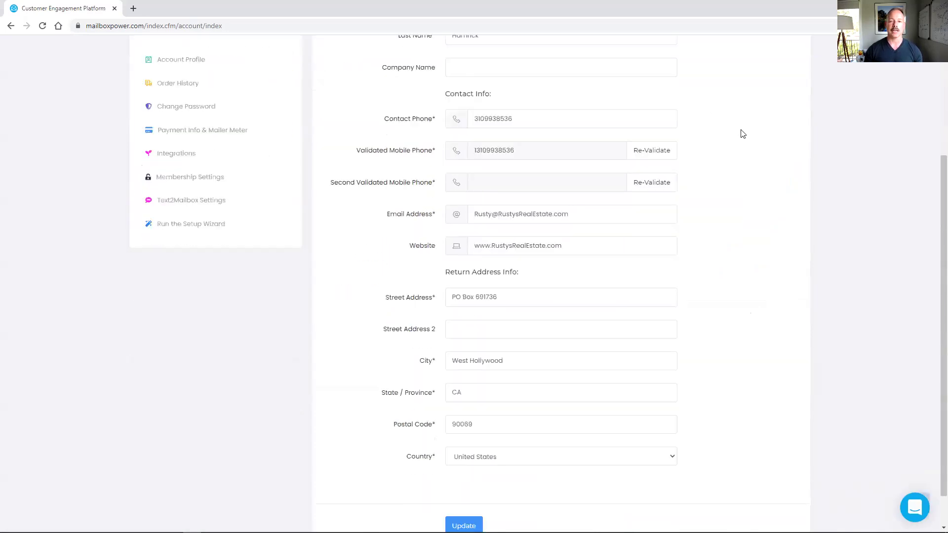
pyautogui.scroll(-1, 605, 372)
pyautogui.scroll(2, 652, 360)
pyautogui.scroll(-2, 564, 358)
pyautogui.scroll(4, 565, 358)
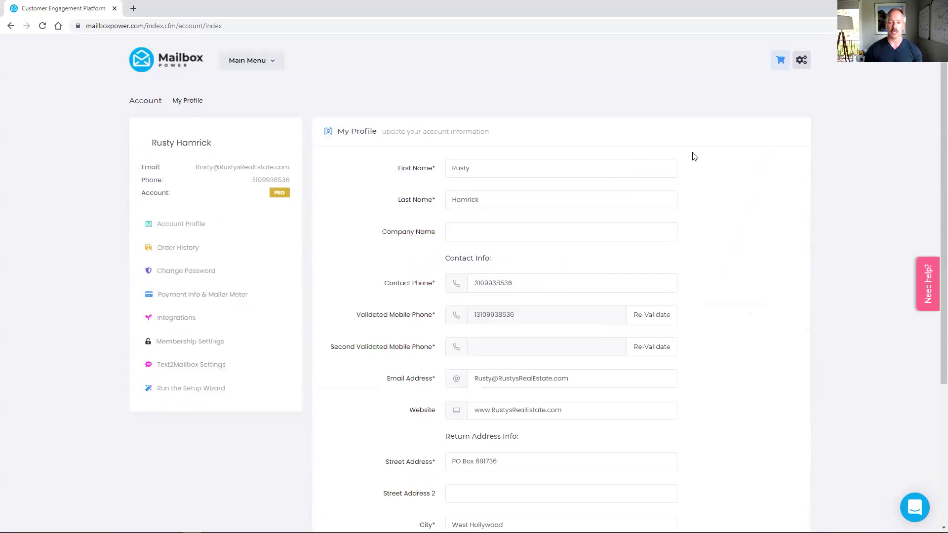
# Open the account's order history and look through the listed orders.
pyautogui.click(801, 60)
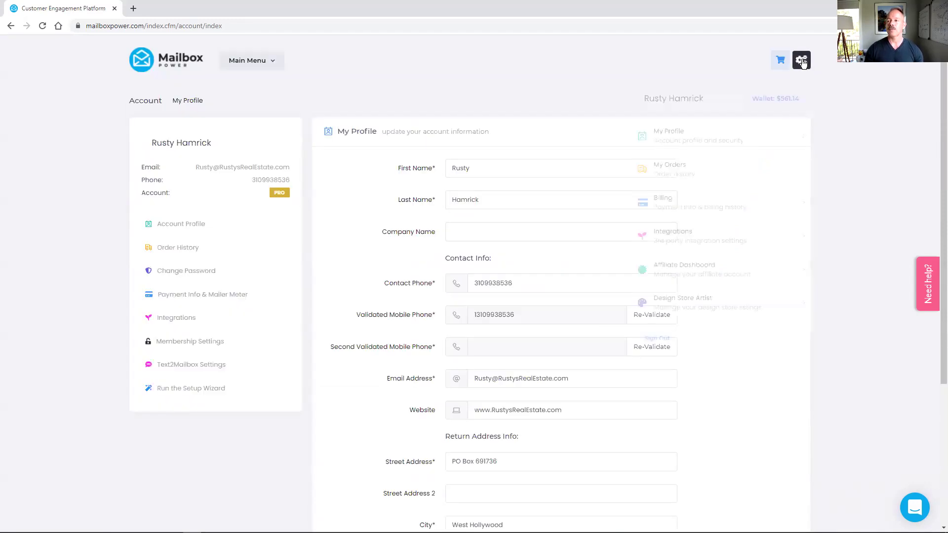
pyautogui.click(671, 163)
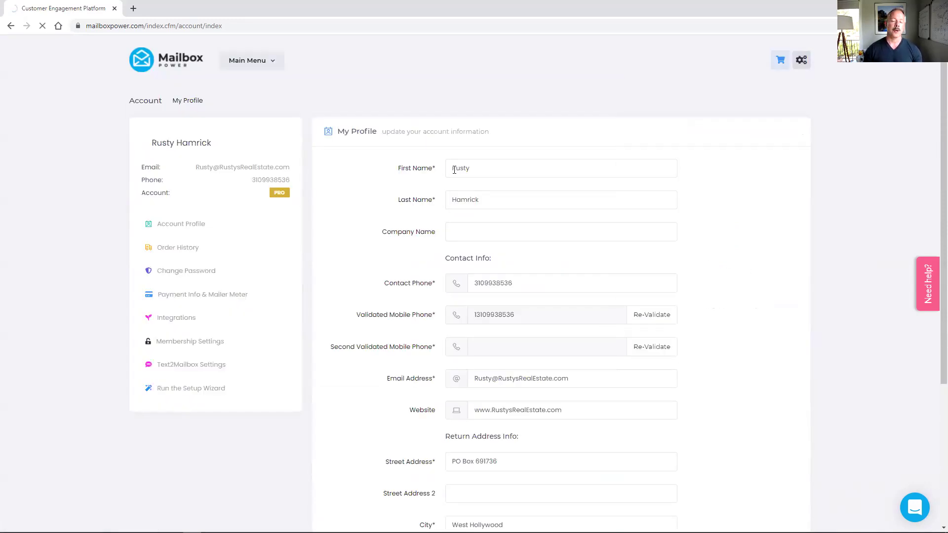
pyautogui.scroll(-5, 573, 178)
pyautogui.scroll(-2, 586, 184)
pyautogui.scroll(8, 586, 182)
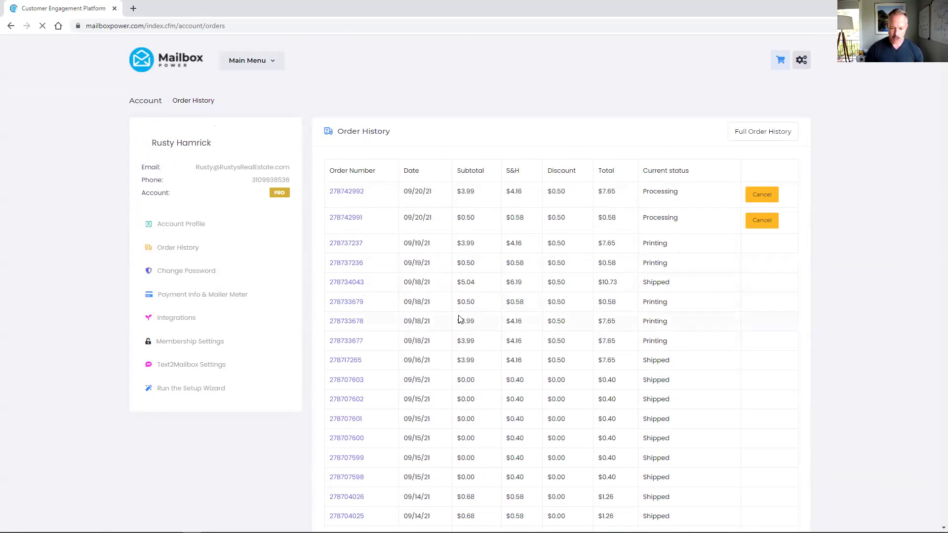
# View the details of the first $7.65 order dated 09/18/21, return to the order history and look through the list again.
pyautogui.click(347, 325)
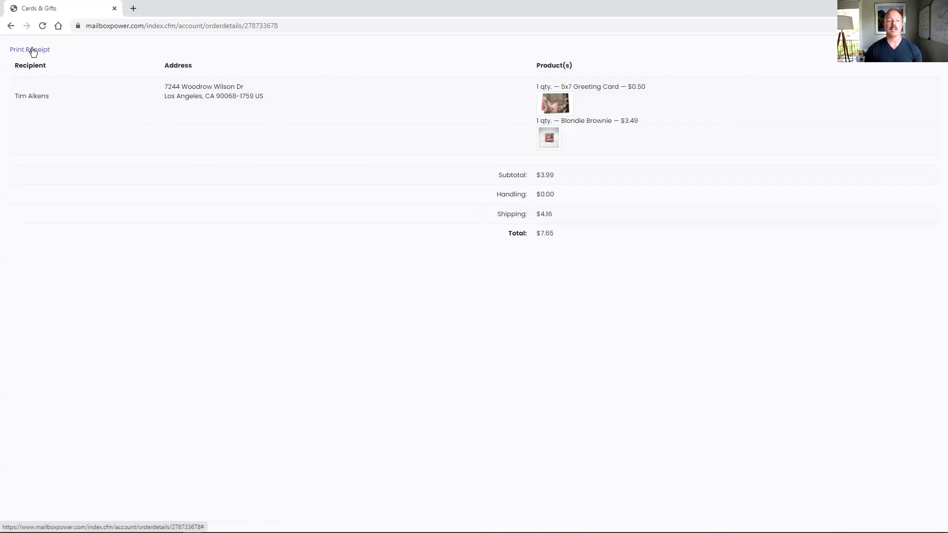
pyautogui.click(11, 25)
pyautogui.scroll(-15, 489, 209)
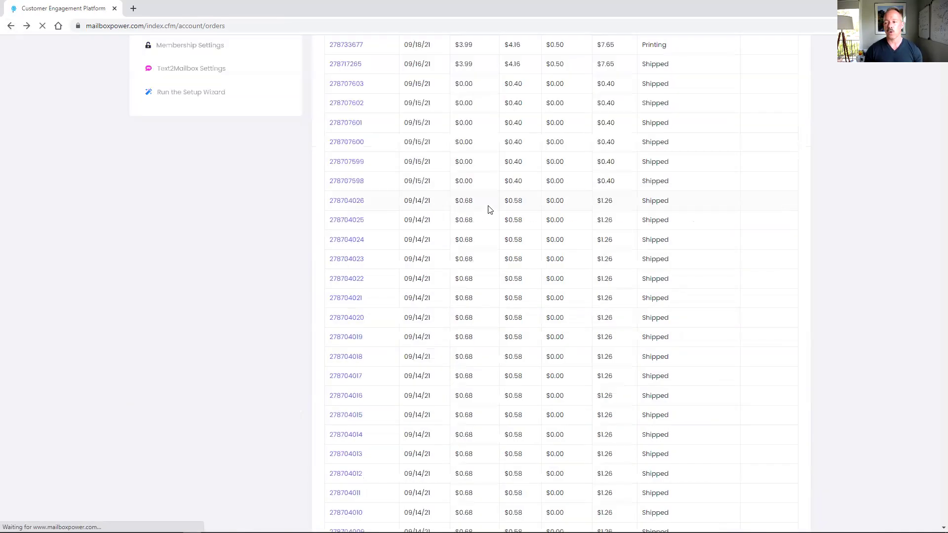
pyautogui.scroll(14, 489, 209)
pyautogui.scroll(1, 489, 209)
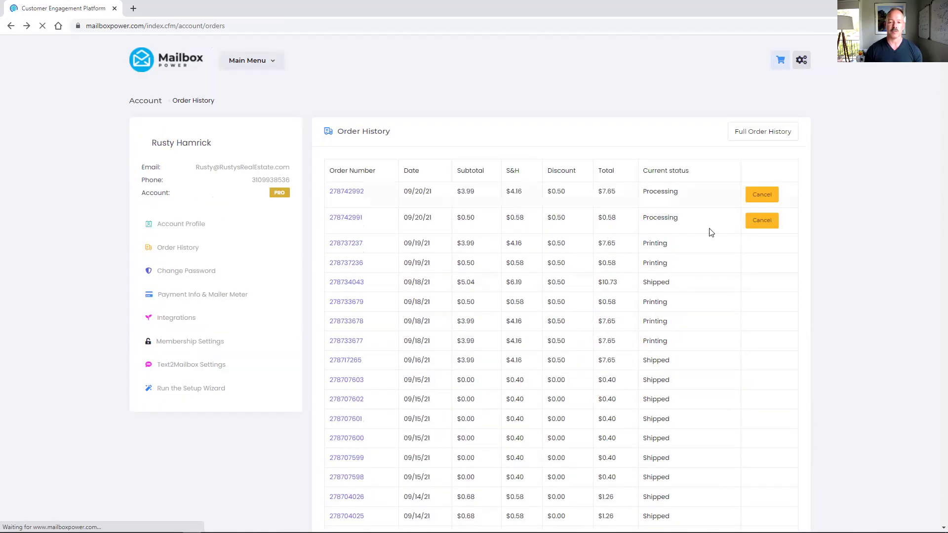
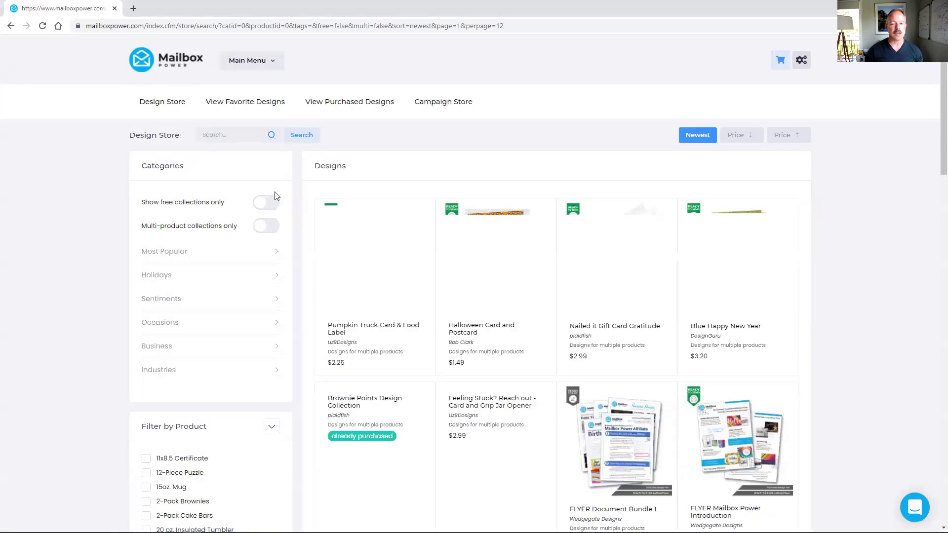
# Look through the newest Design Store designs and the available product filters.
pyautogui.scroll(-2, 532, 315)
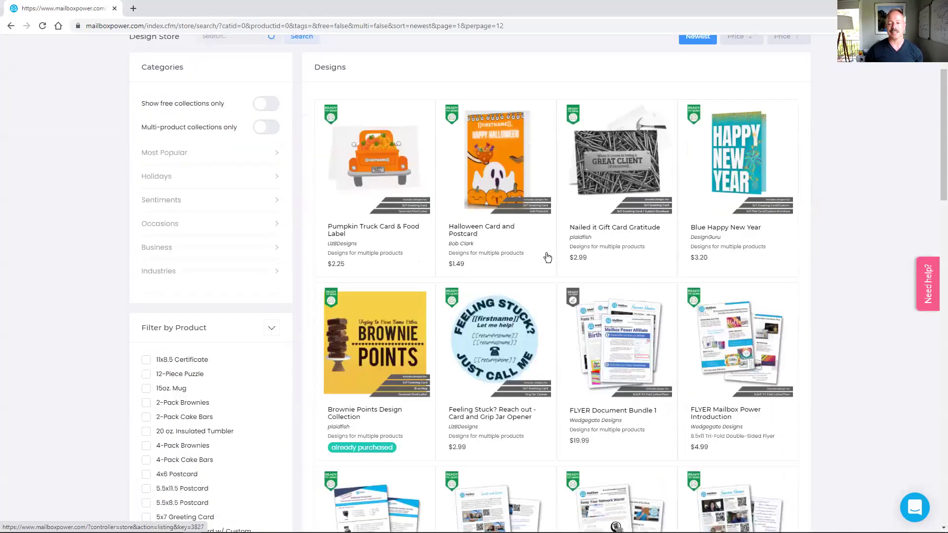
pyautogui.scroll(-2, 543, 232)
pyautogui.scroll(4, 510, 216)
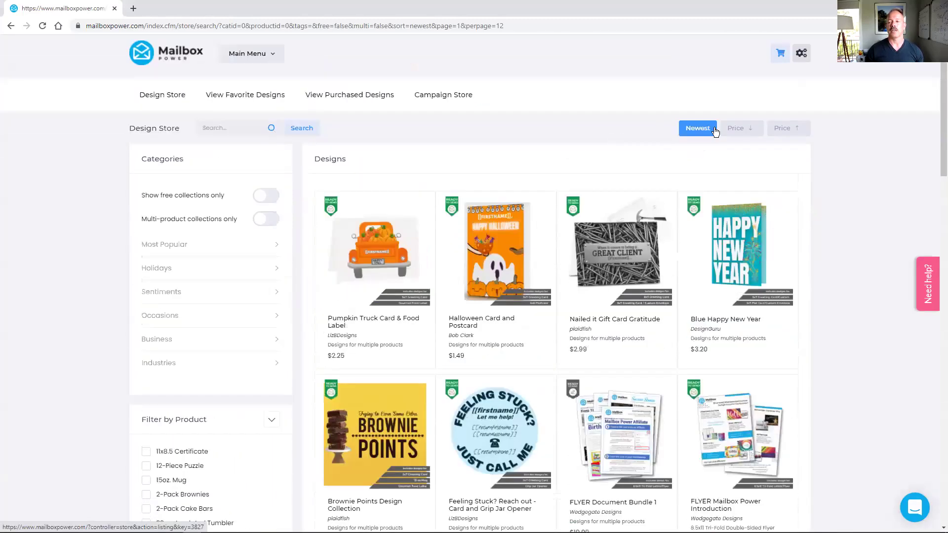
pyautogui.scroll(-8, 527, 231)
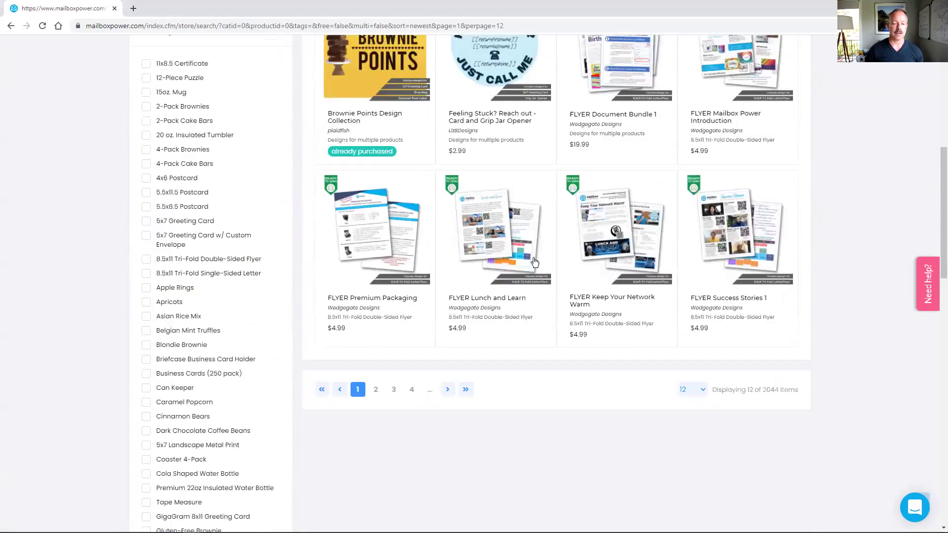
pyautogui.scroll(-2, 548, 274)
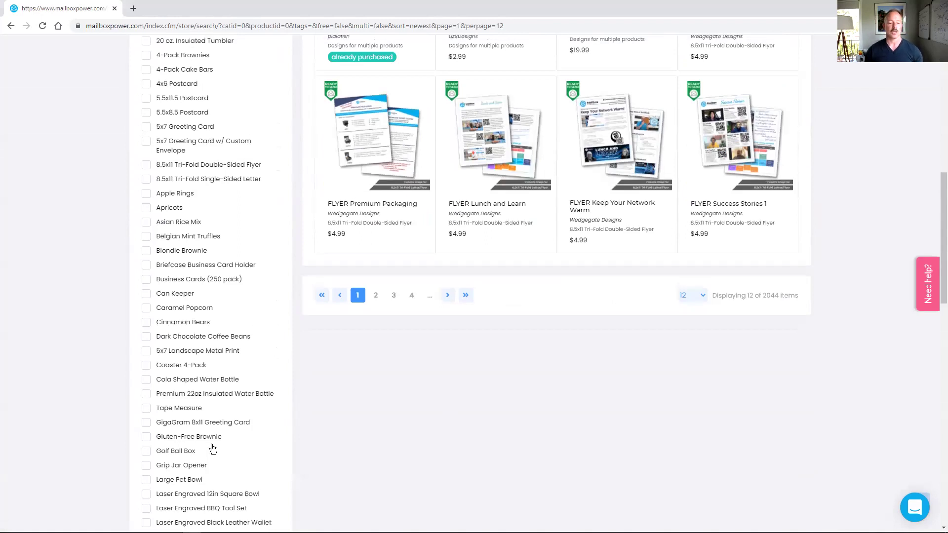
pyautogui.scroll(10, 202, 429)
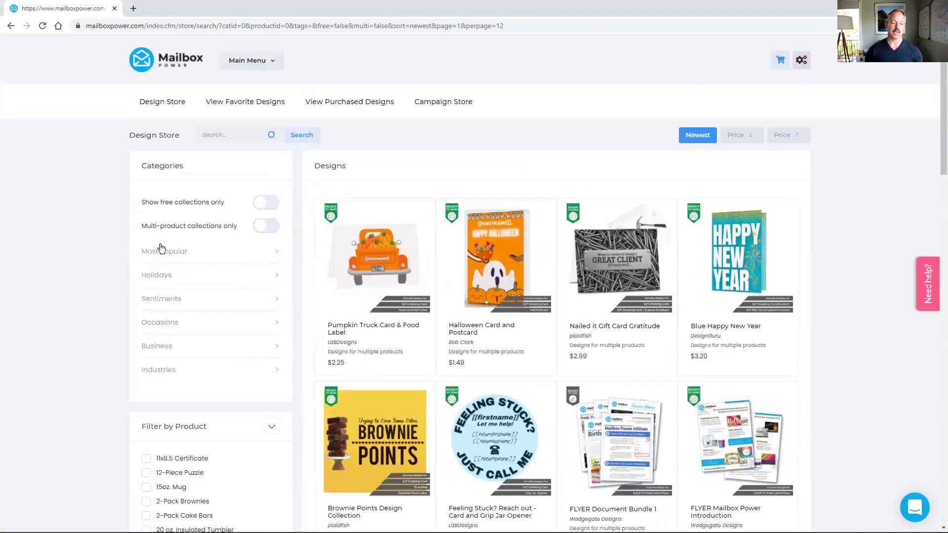
# Filter the Design Store to free collections only and display 144 designs per page.
pyautogui.click(264, 203)
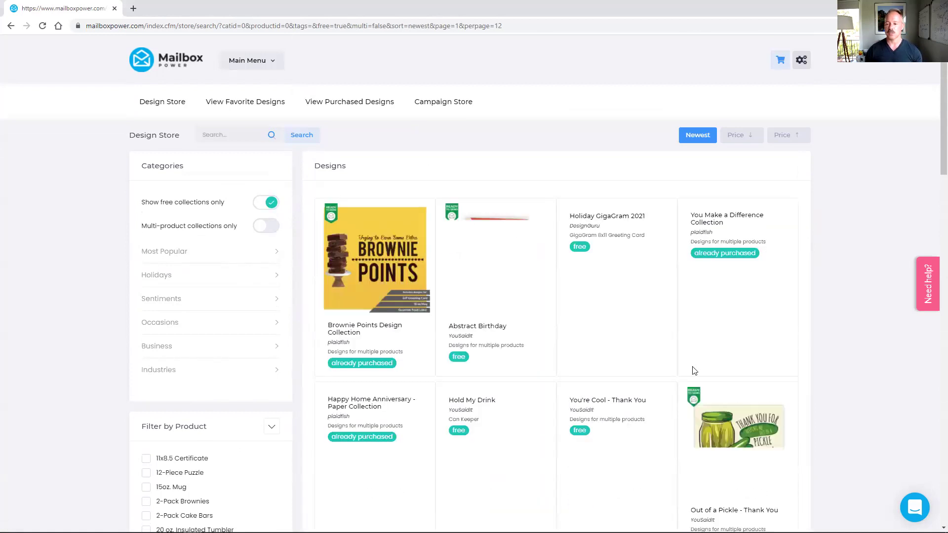
pyautogui.scroll(-2, 817, 325)
pyautogui.scroll(-7, 817, 321)
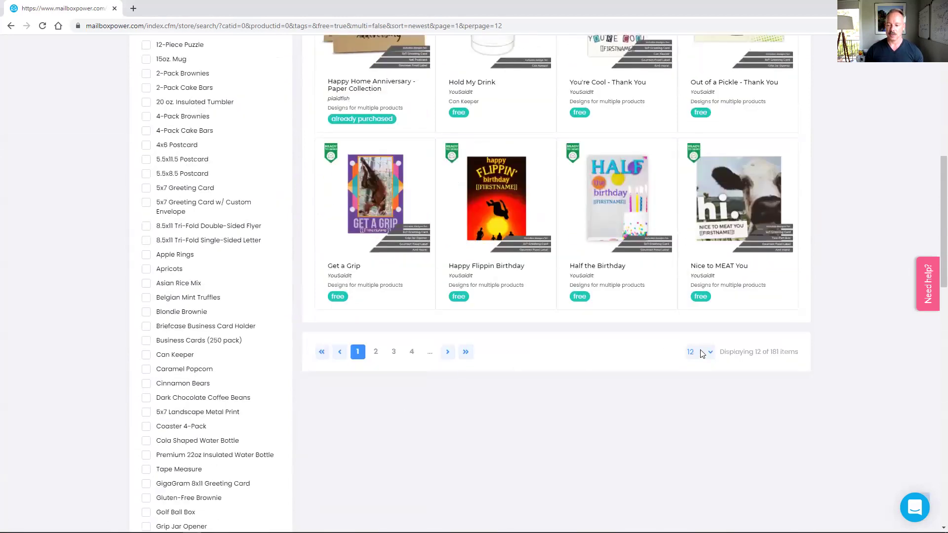
pyautogui.click(701, 354)
pyautogui.click(692, 405)
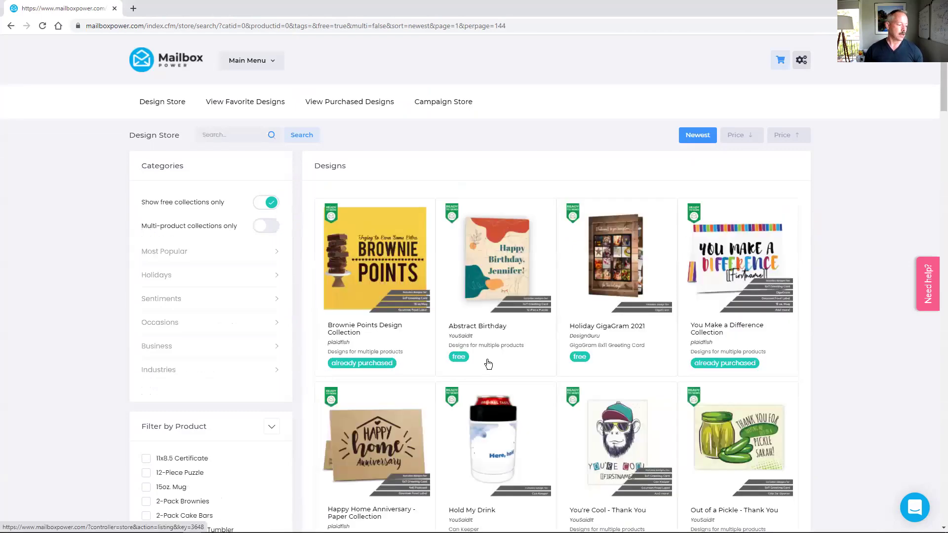
# Browse the free designs and open the Welcome To Mailbox Power collection.
pyautogui.scroll(-9, 669, 320)
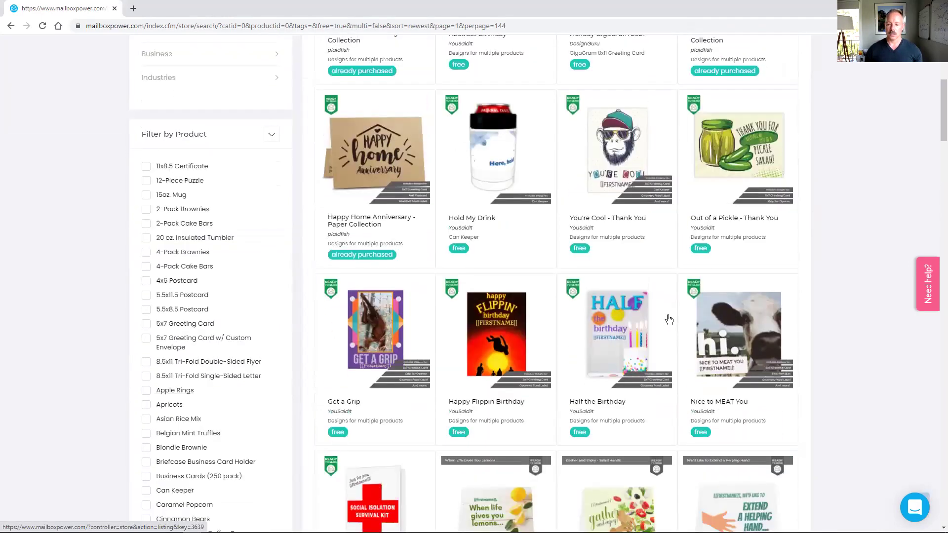
pyautogui.scroll(-8, 668, 320)
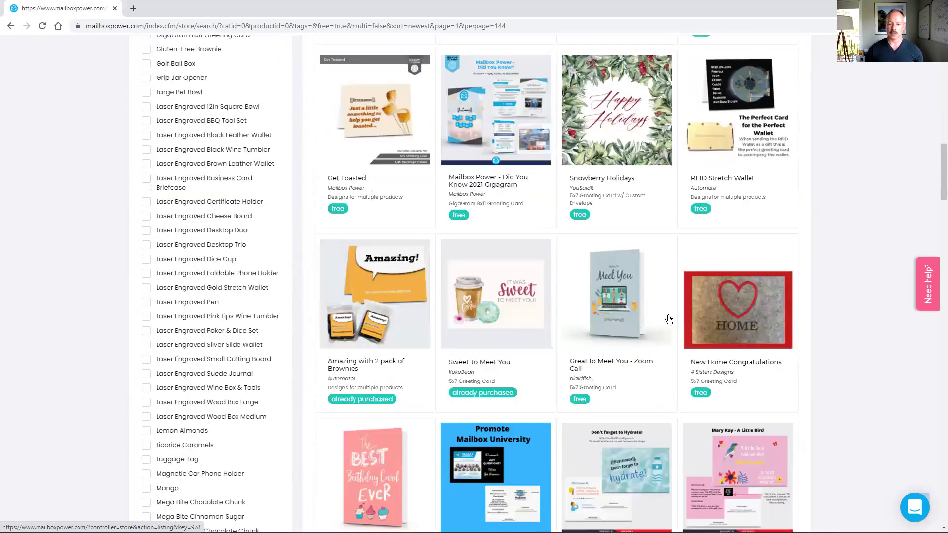
pyautogui.scroll(-8, 668, 320)
pyautogui.scroll(-10, 669, 319)
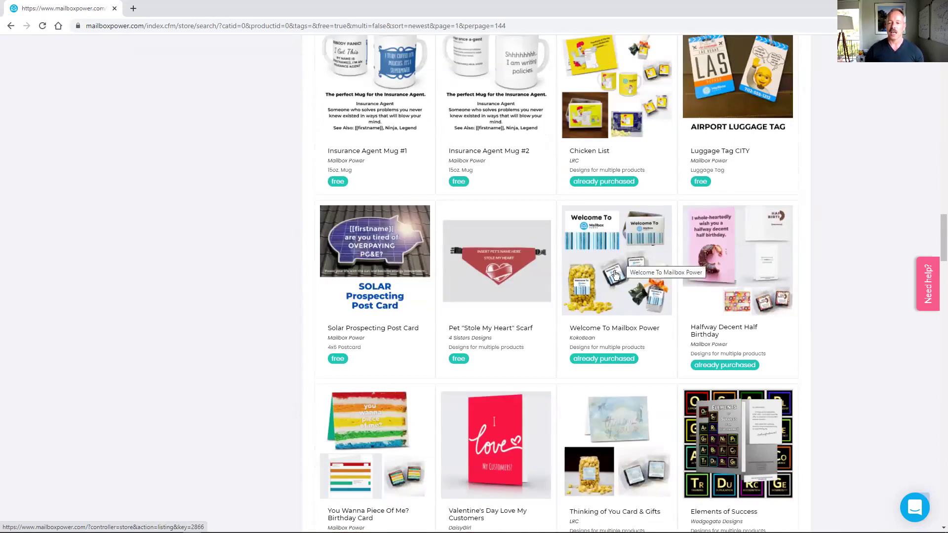
pyautogui.click(614, 273)
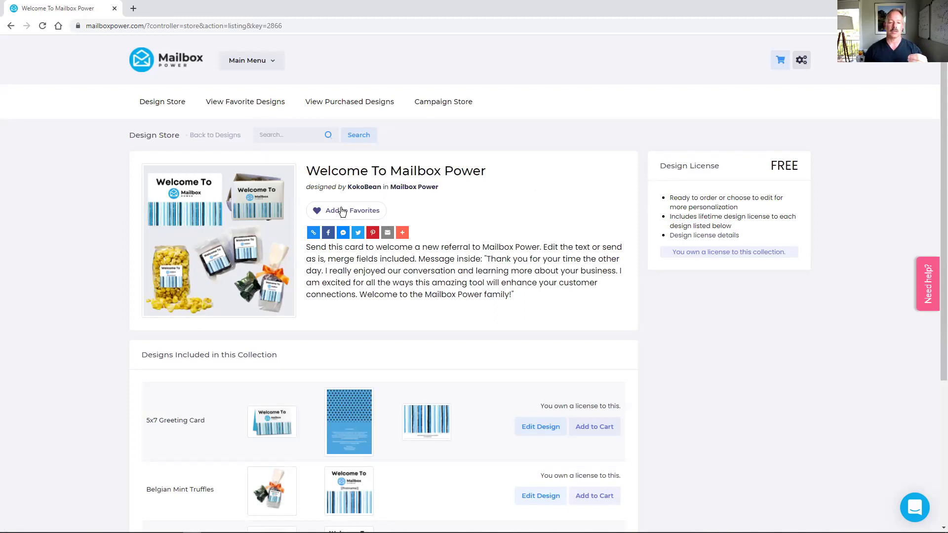
# Review the designs included in the collection and preview the inside of its 5x7 greeting card.
pyautogui.scroll(-5, 225, 269)
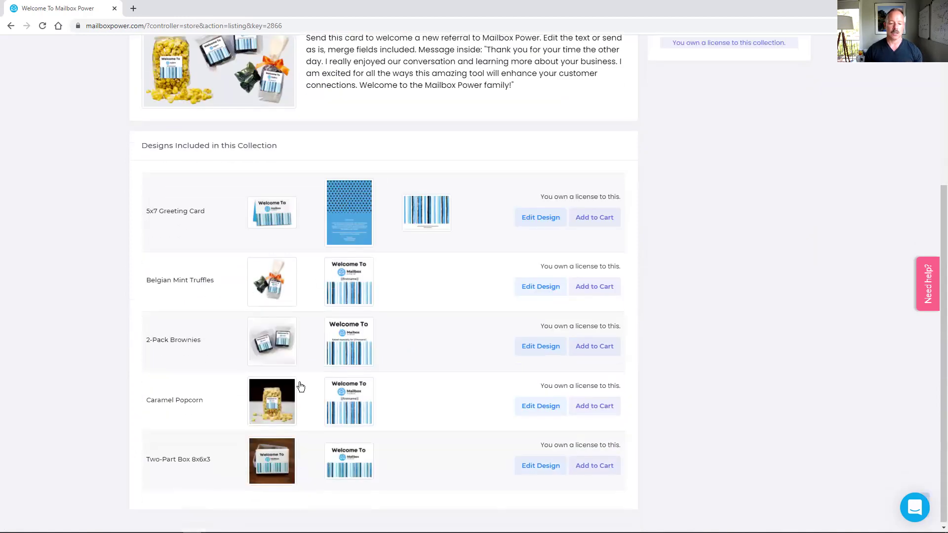
pyautogui.scroll(5, 298, 387)
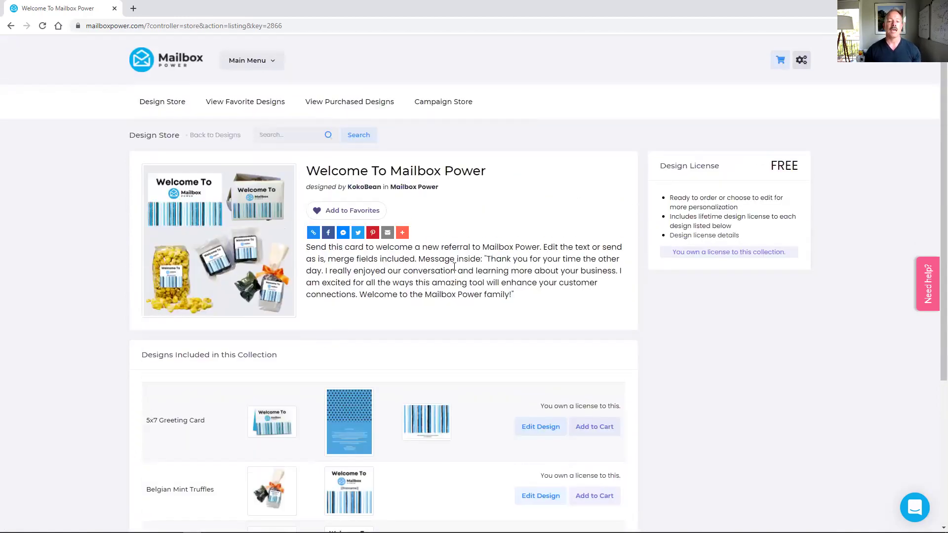
pyautogui.scroll(-2, 473, 249)
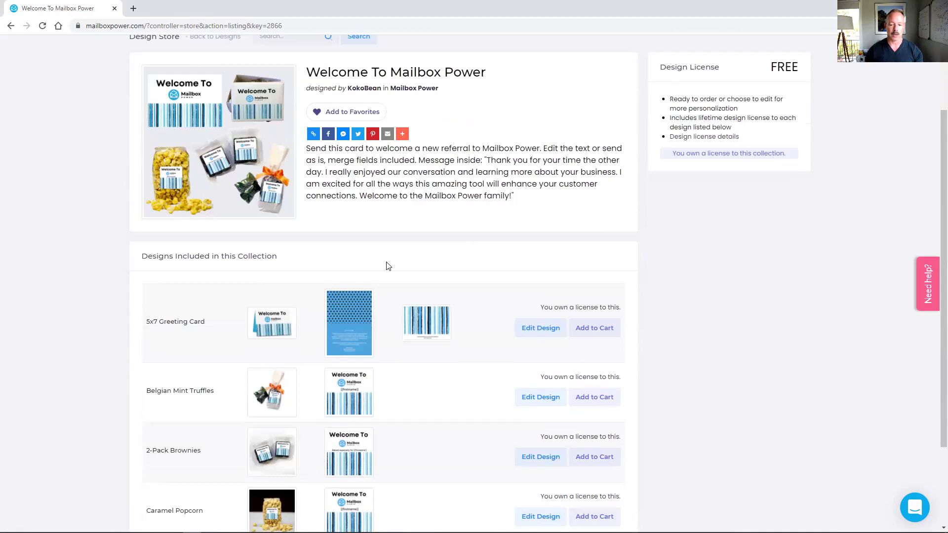
pyautogui.scroll(-1, 385, 269)
pyautogui.click(343, 275)
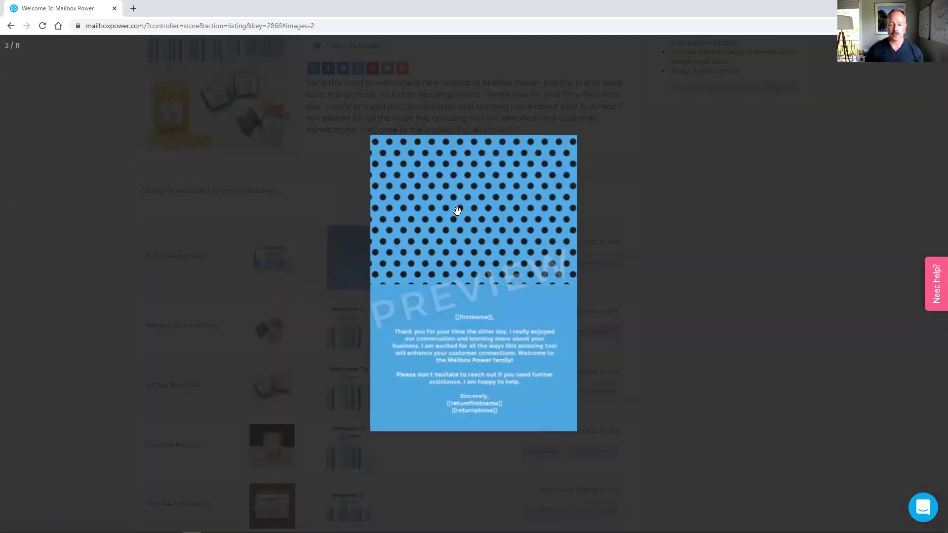
pyautogui.click(693, 256)
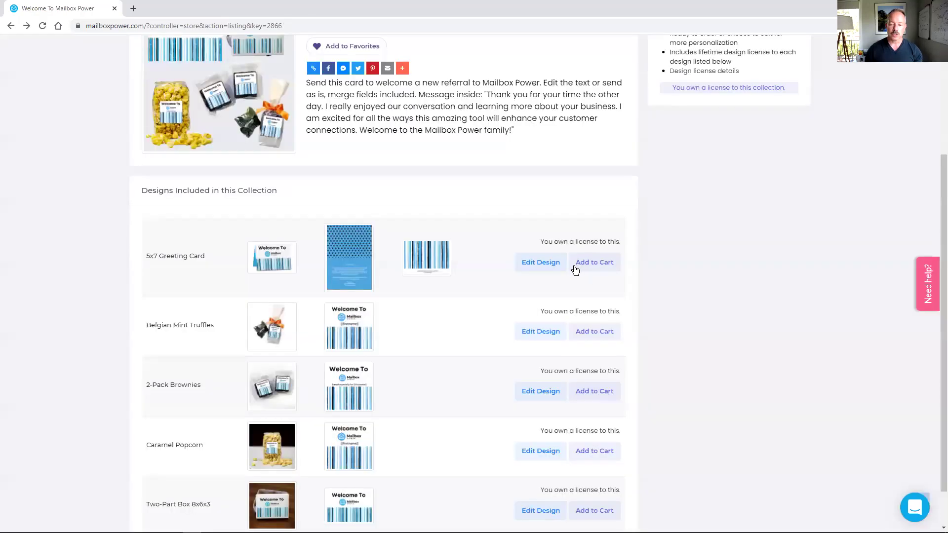
# Open the collection's 5x7 greeting card in the design editor and show its photo sources.
pyautogui.click(542, 263)
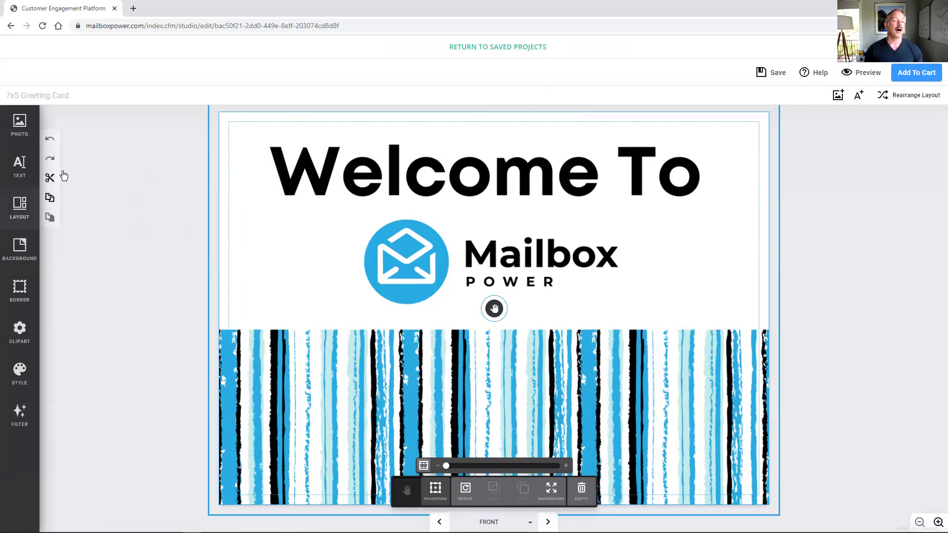
pyautogui.click(28, 129)
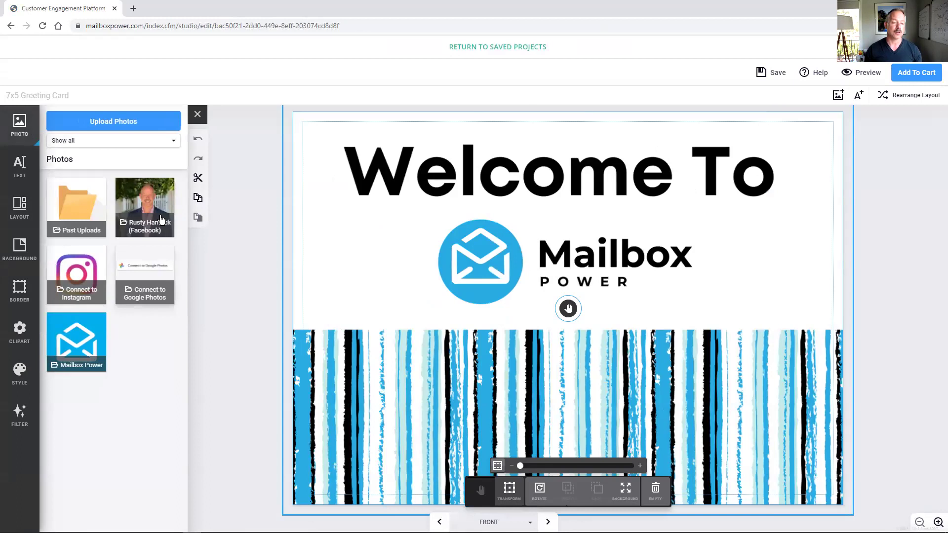
# Browse the connected Facebook albums and place the photo of the man jumping from Cover Photos on the card's front.
pyautogui.click(149, 201)
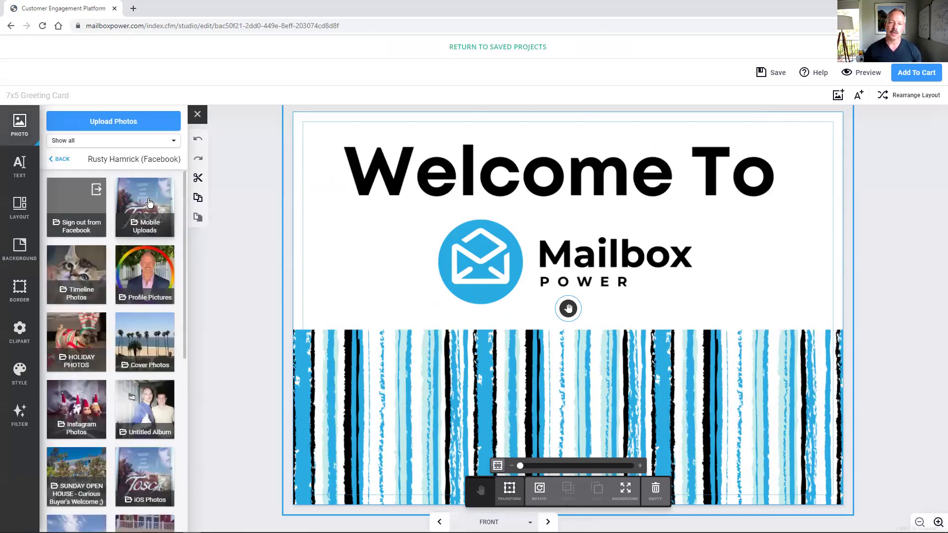
pyautogui.scroll(-4, 105, 239)
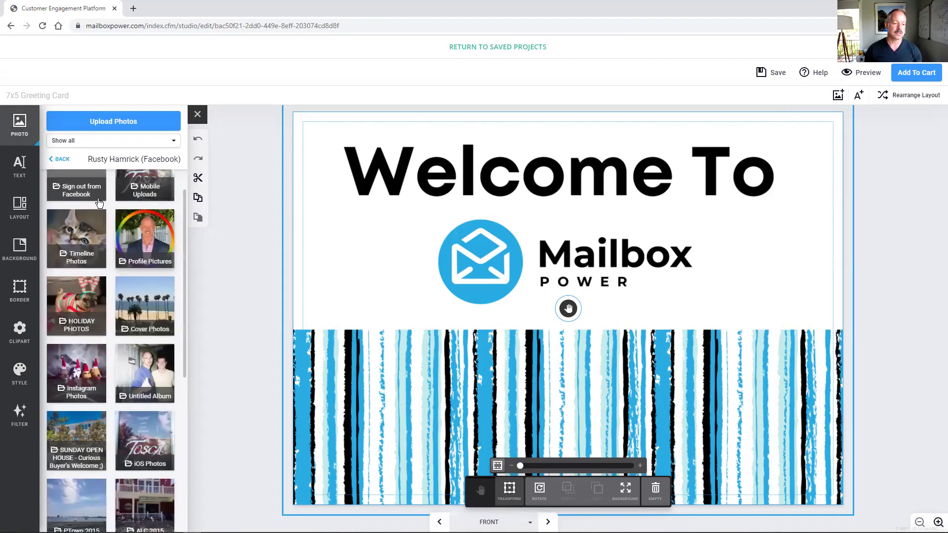
pyautogui.scroll(2, 105, 239)
pyautogui.scroll(-5, 105, 240)
pyautogui.scroll(5, 105, 239)
pyautogui.scroll(1, 105, 240)
pyautogui.click(140, 340)
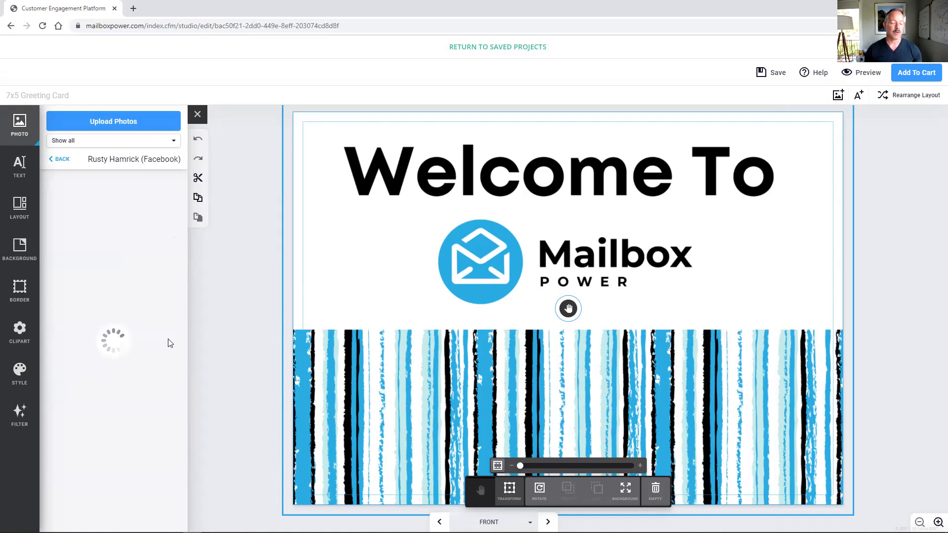
pyautogui.moveTo(77, 341); pyautogui.dragTo(537, 290)
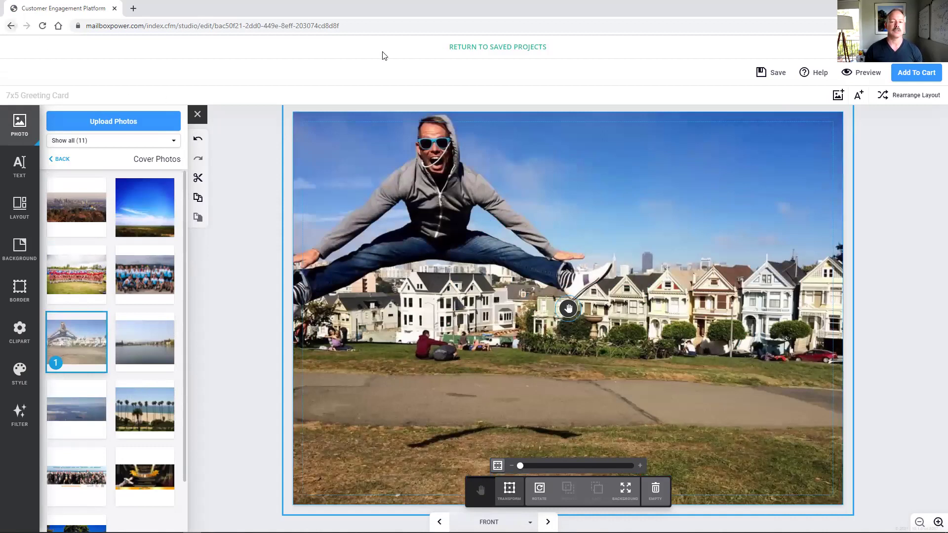
# Return to the Welcome To Mailbox Power collection, add its 5x7 greeting card to the cart and proceed to recipient selection.
pyautogui.click(531, 81)
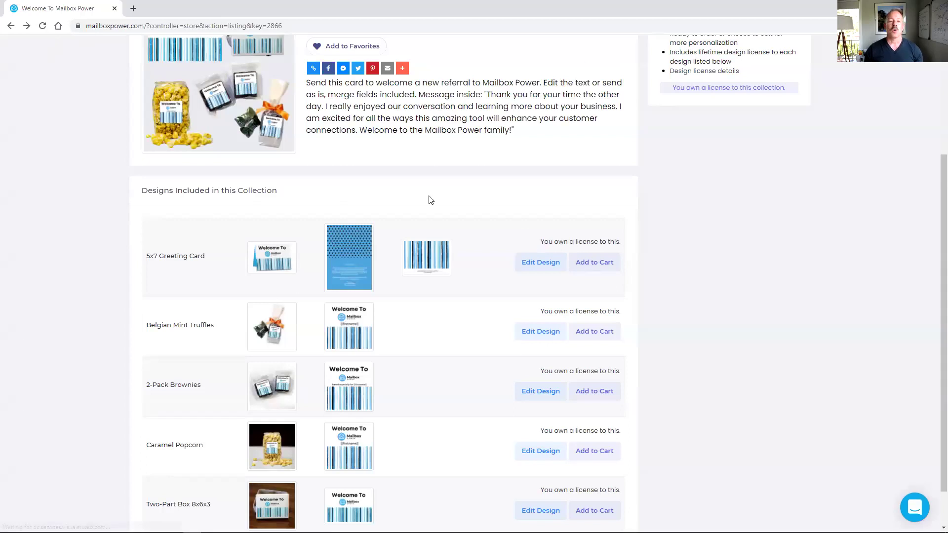
pyautogui.click(600, 261)
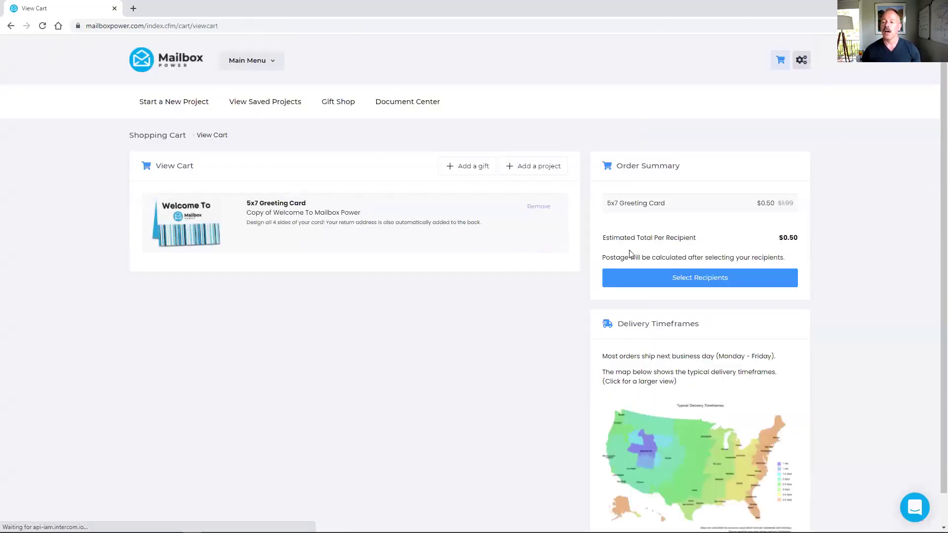
pyautogui.click(710, 278)
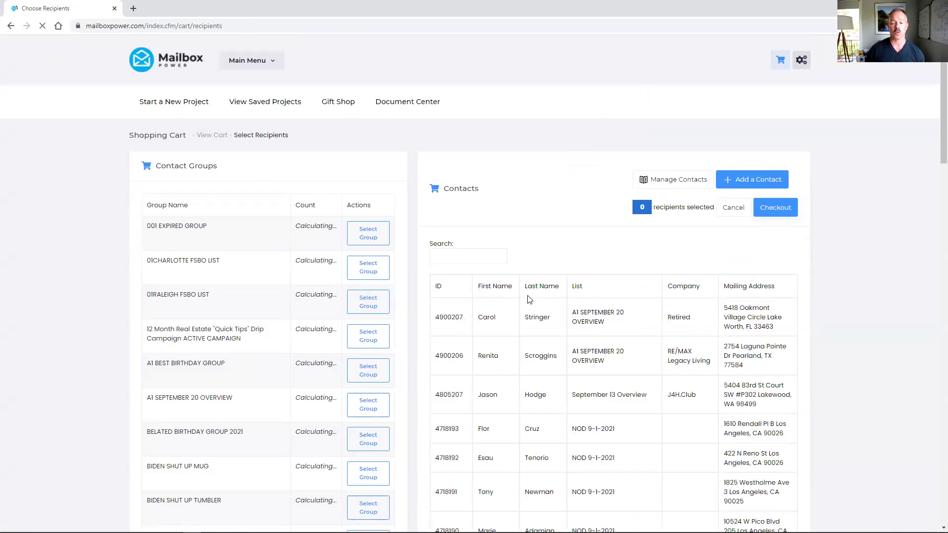
# Select the first two contacts in the list as recipients and proceed to checkout.
pyautogui.click(550, 318)
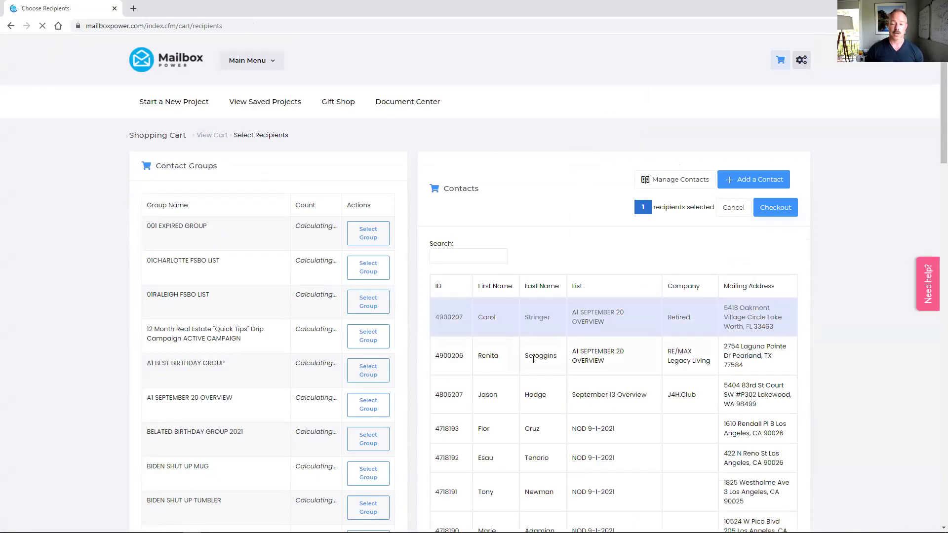
pyautogui.click(538, 354)
pyautogui.click(782, 205)
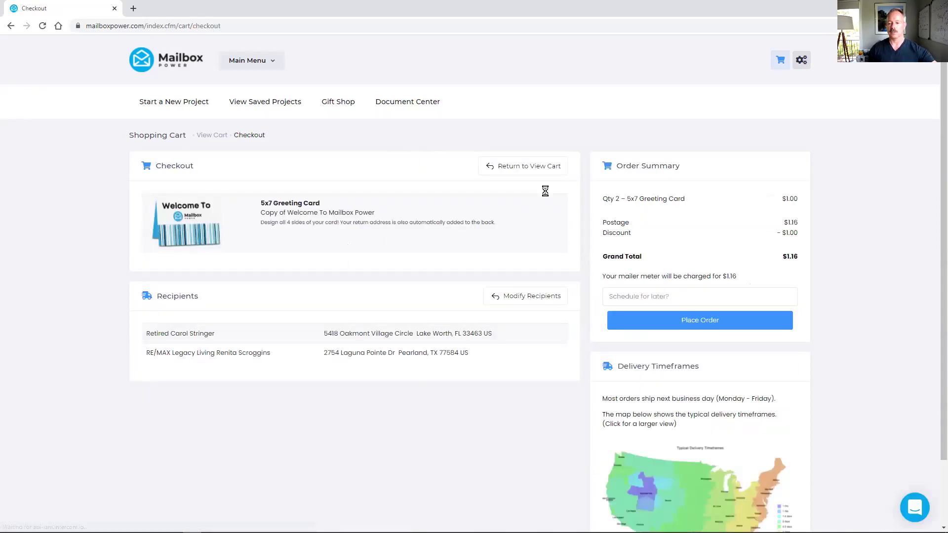
# Review the send-date calendar and the enlarged delivery timeframes map, and place the order without a scheduled date.
pyautogui.click(616, 297)
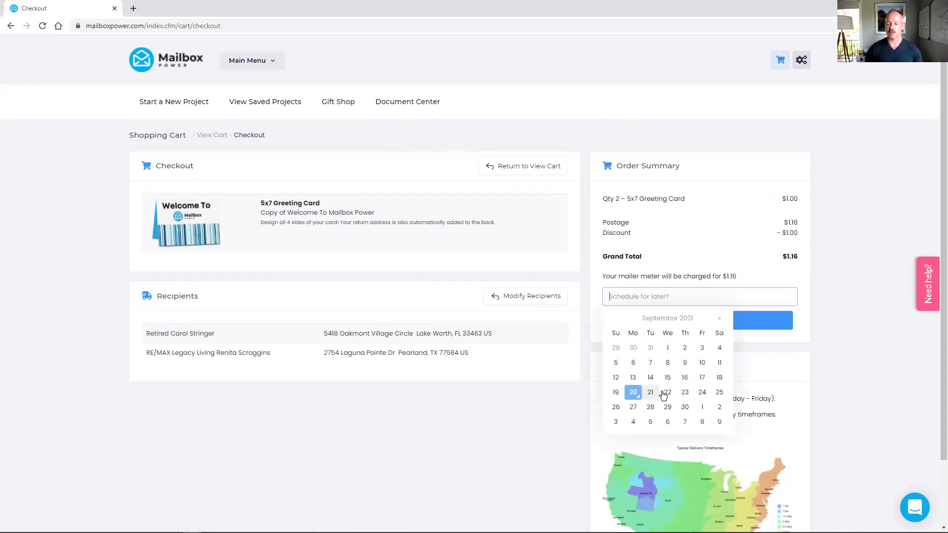
pyautogui.click(842, 381)
pyautogui.click(694, 498)
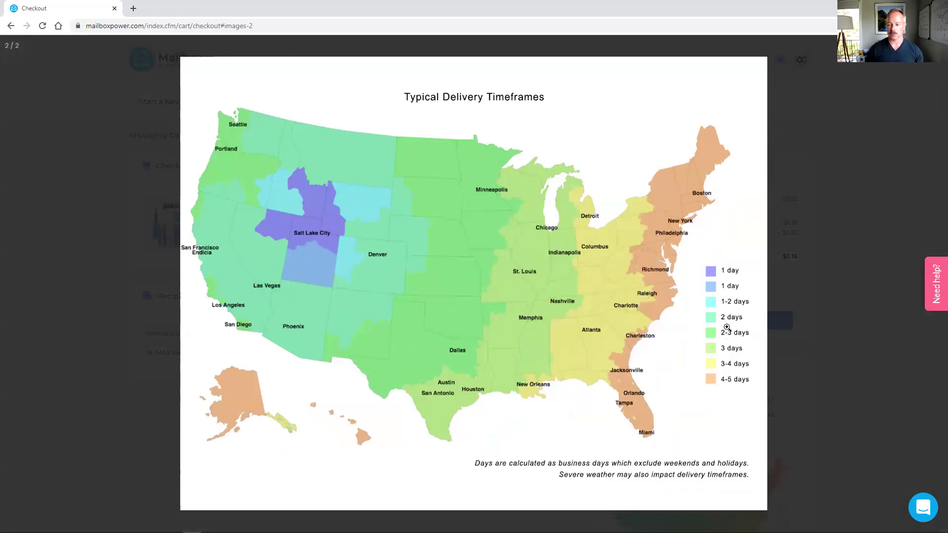
pyautogui.click(855, 250)
pyautogui.click(700, 320)
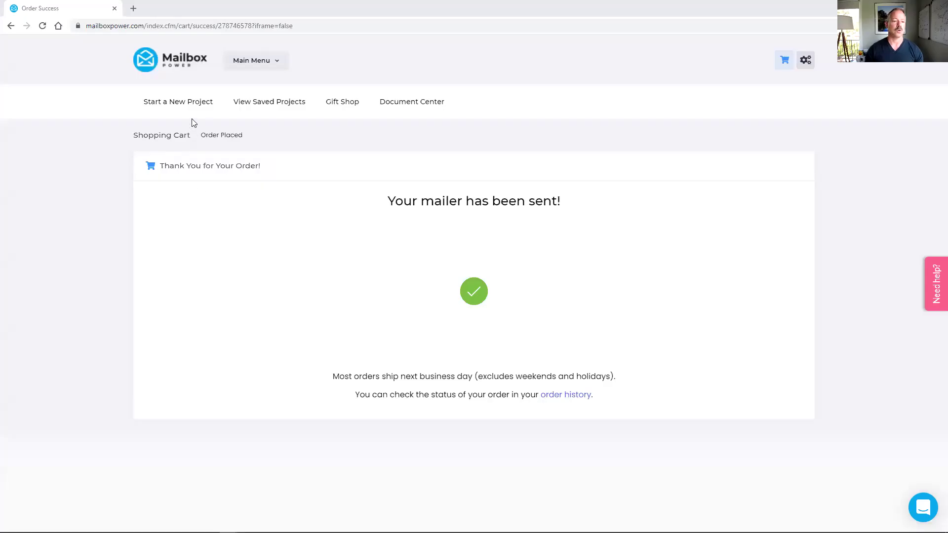
# Open the address book and bring up its custom mailing list builder.
pyautogui.click(283, 62)
pyautogui.click(265, 116)
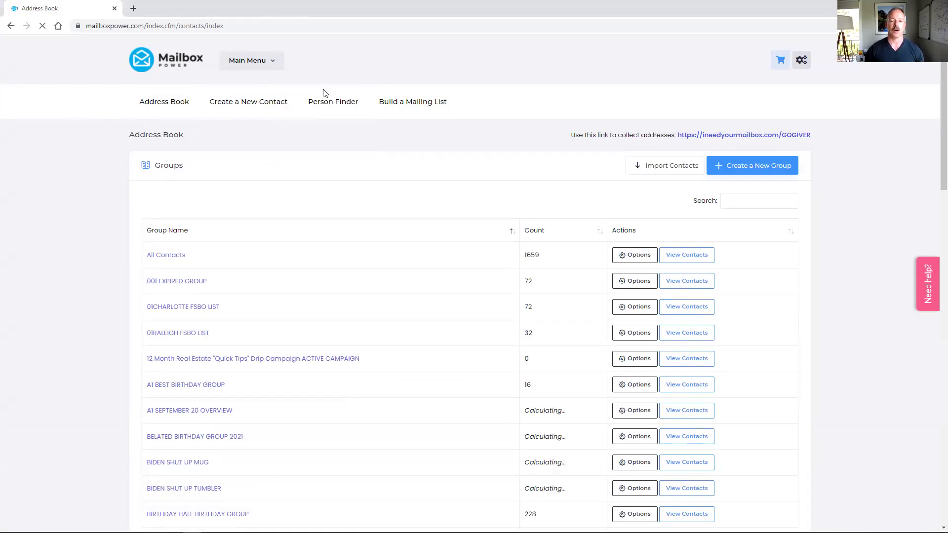
pyautogui.click(409, 102)
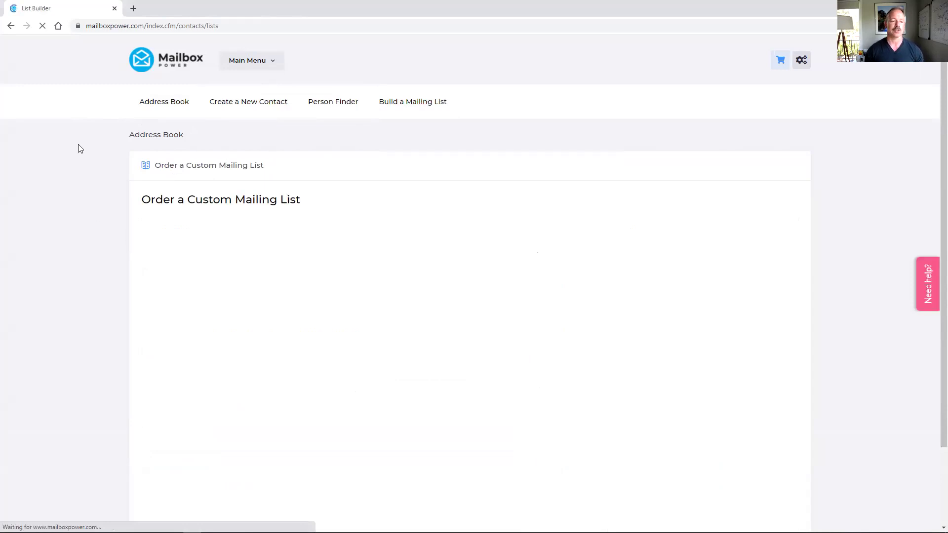
pyautogui.scroll(-2, 37, 187)
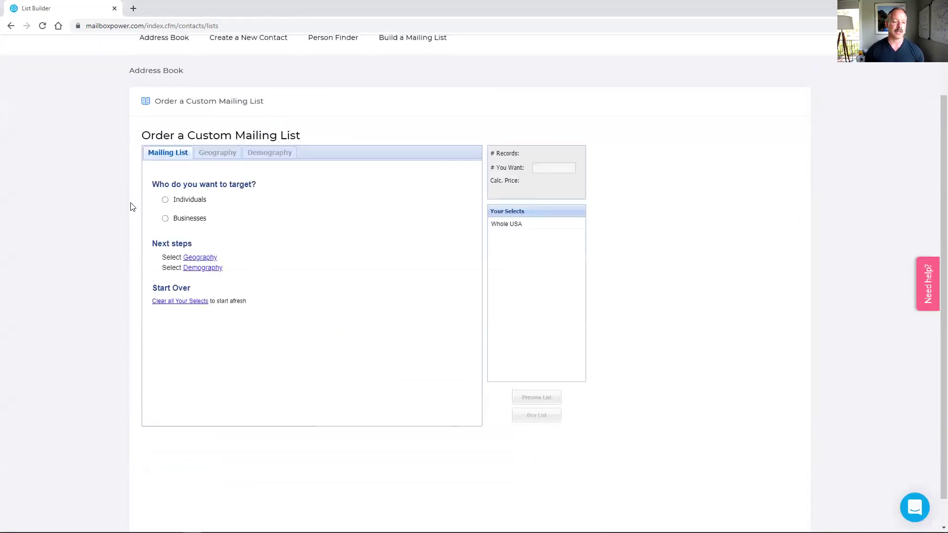
pyautogui.scroll(2, 131, 205)
pyautogui.scroll(-1, 131, 241)
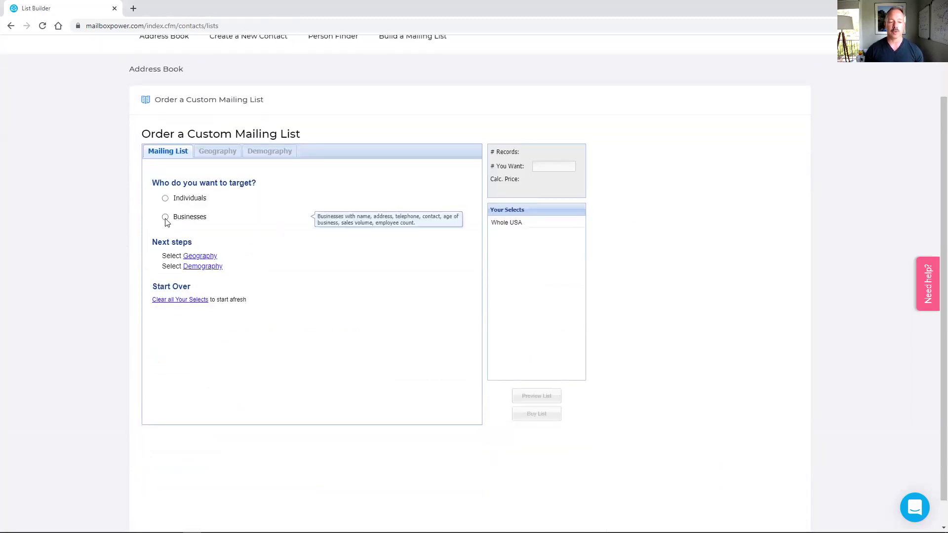
# Target Businesses in the mailing list and view the geography choices and the SIC code demographic filter.
pyautogui.click(166, 218)
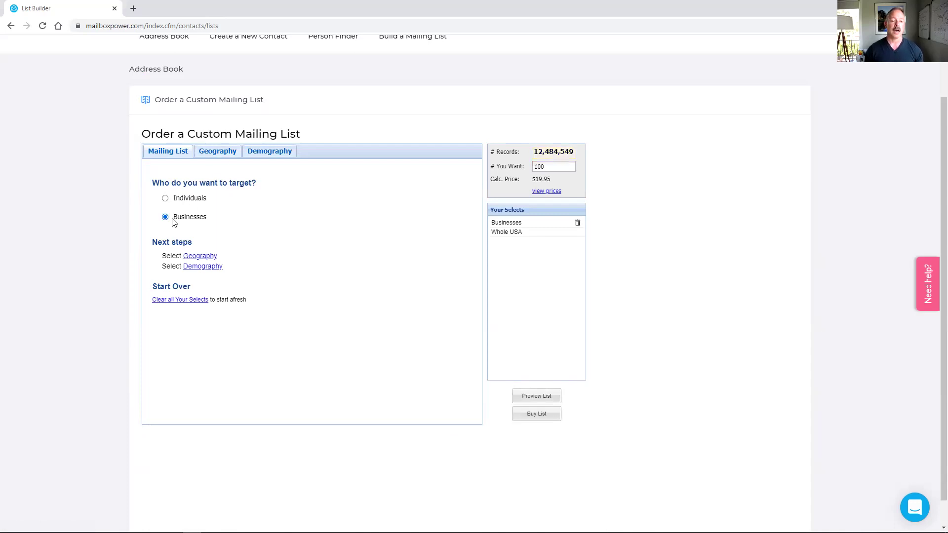
pyautogui.moveTo(167, 222)
pyautogui.click(207, 151)
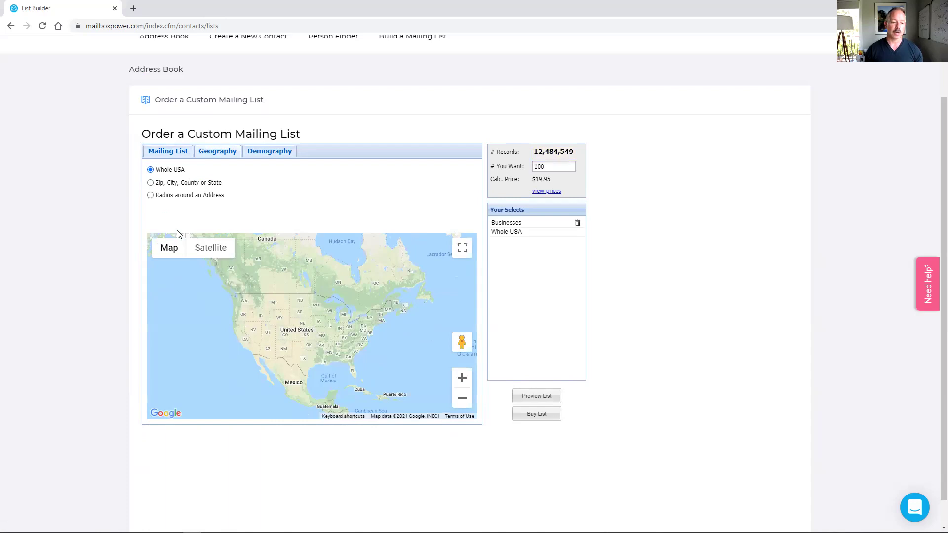
pyautogui.click(273, 151)
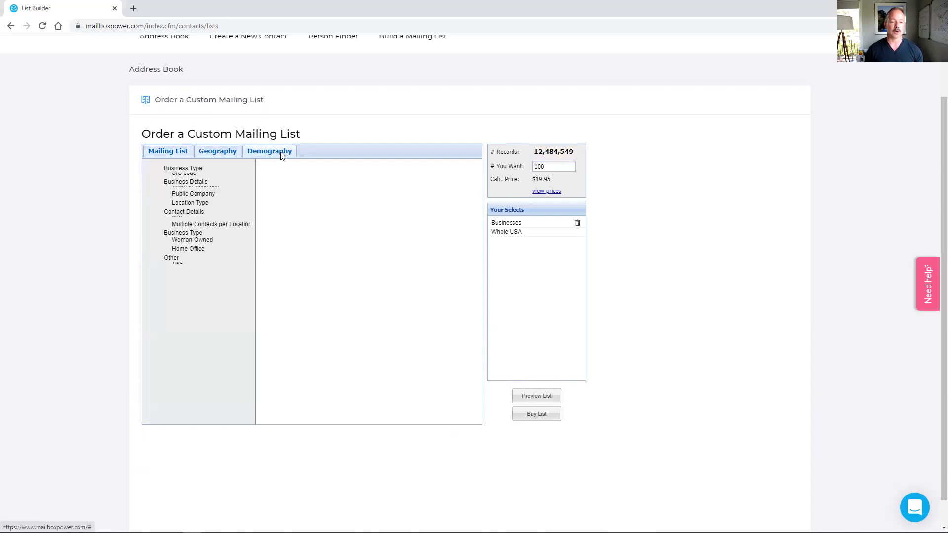
pyautogui.click(193, 181)
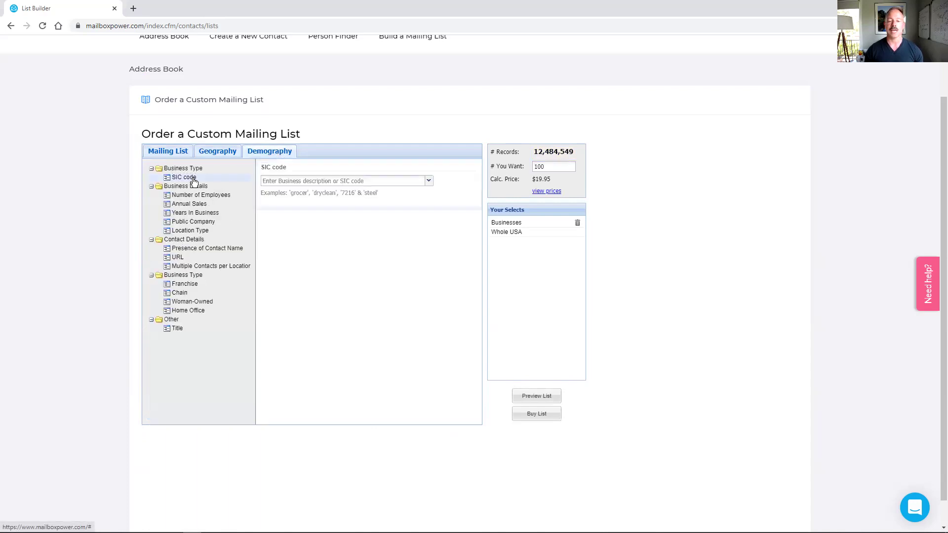
pyautogui.click(285, 181)
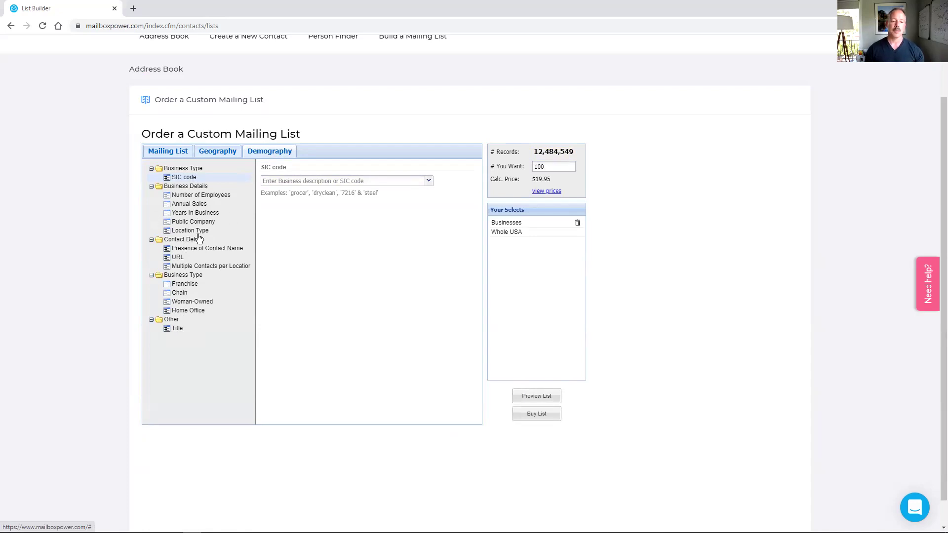
# Target All Individuals and limit the mailing list to a 2-mile radius around the entered street address.
pyautogui.click(166, 152)
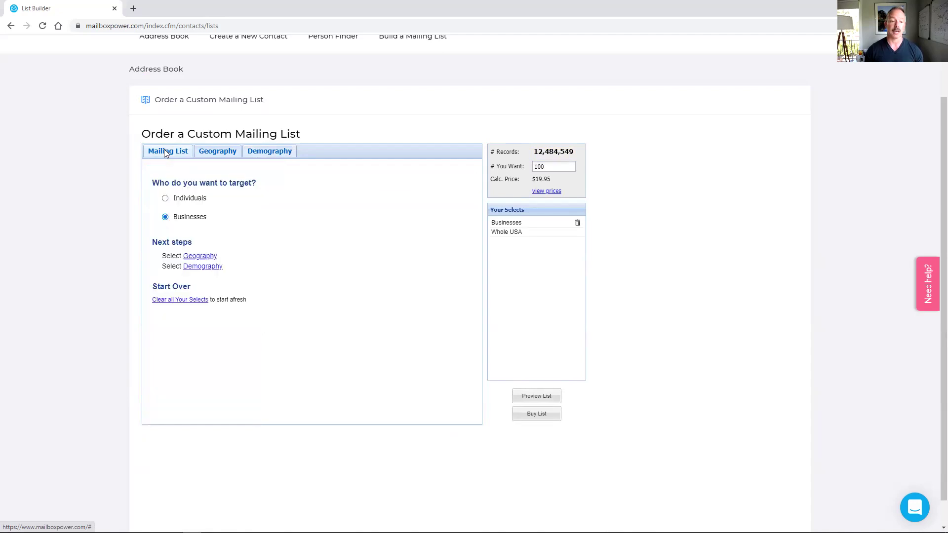
pyautogui.click(166, 199)
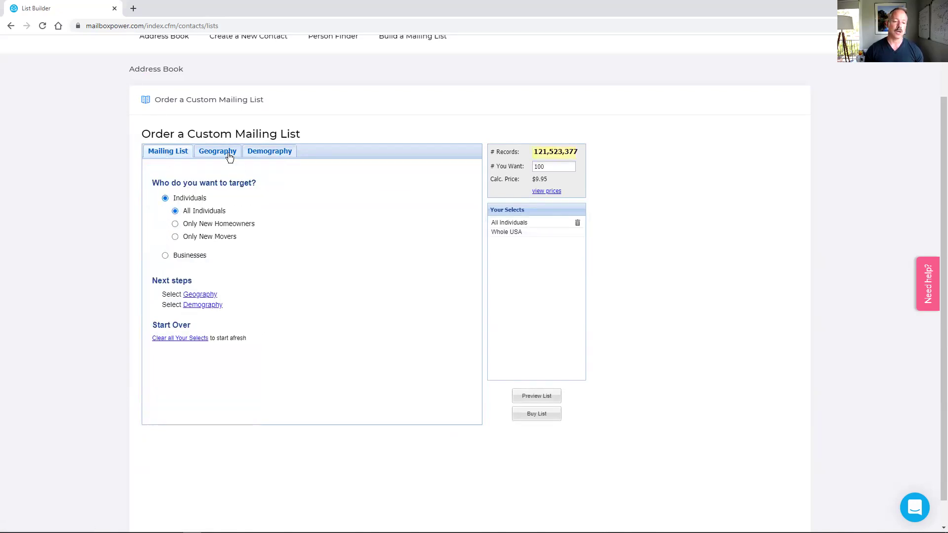
pyautogui.click(228, 153)
pyautogui.click(151, 196)
pyautogui.click(339, 177)
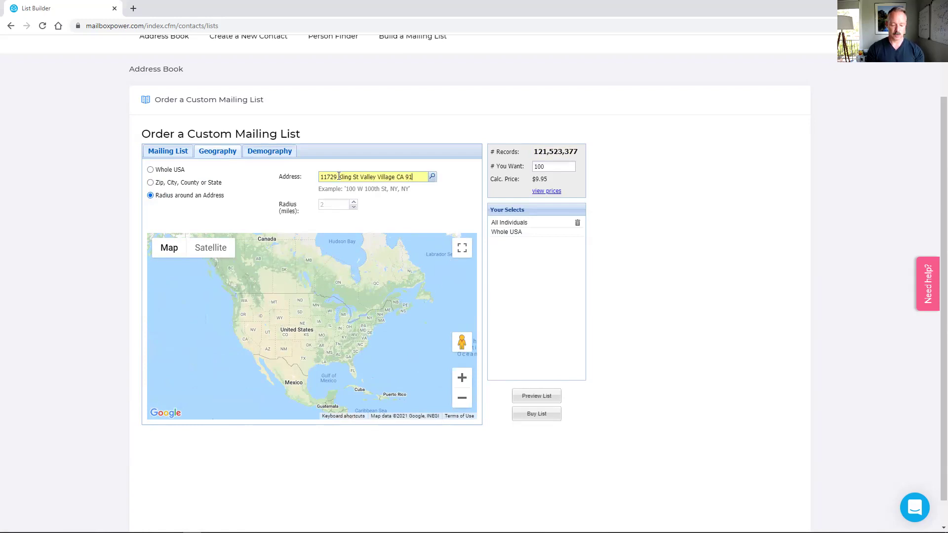
pyautogui.click(432, 177)
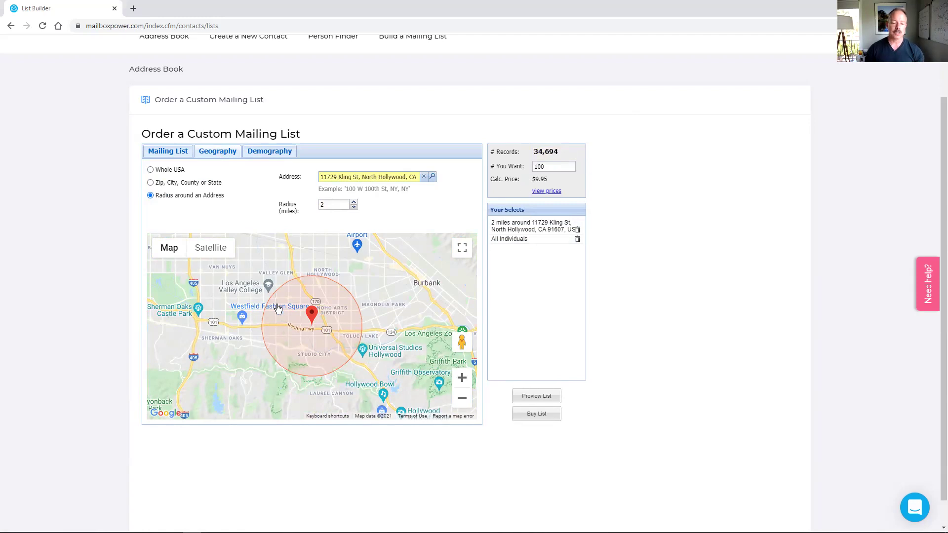
# Filter households to Single Family Dwelling Unit, residence from 2 years, income from $75,000, and Renter.
pyautogui.click(268, 153)
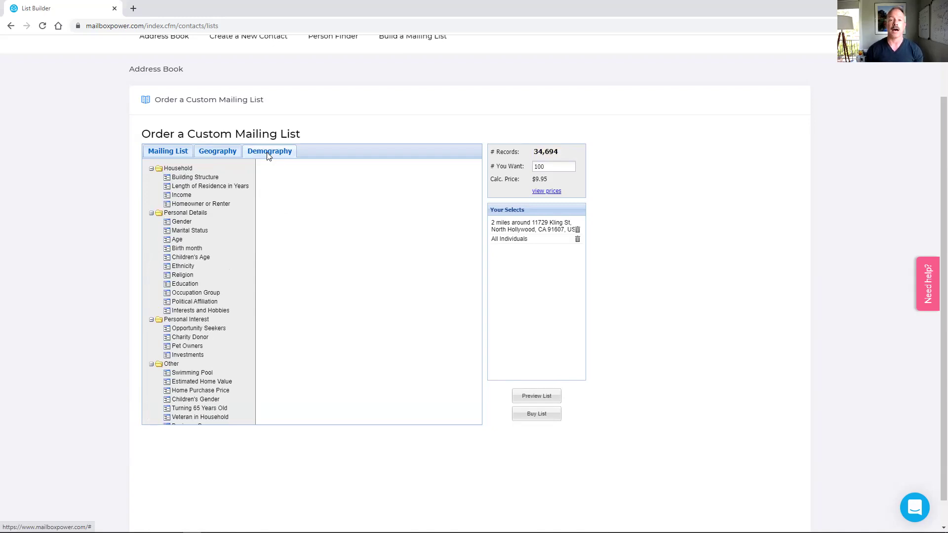
pyautogui.click(184, 170)
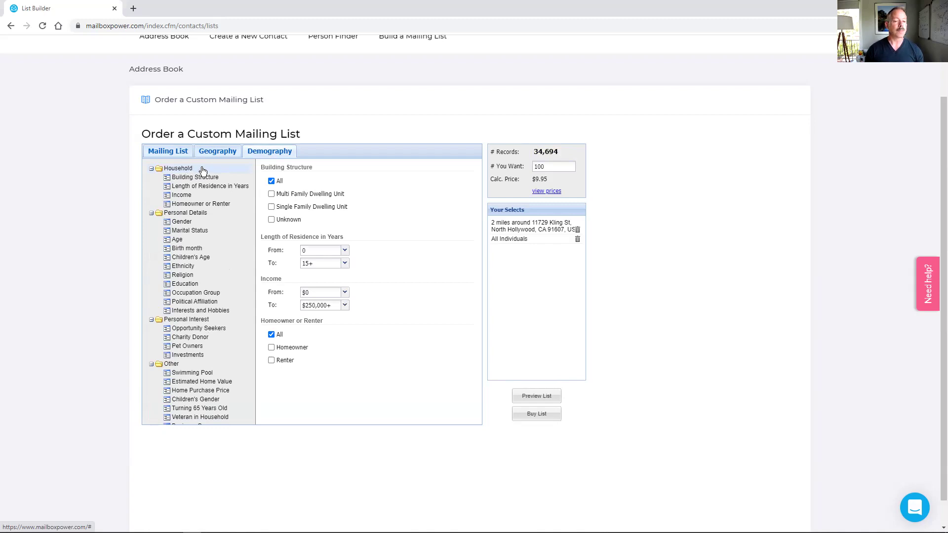
pyautogui.click(272, 209)
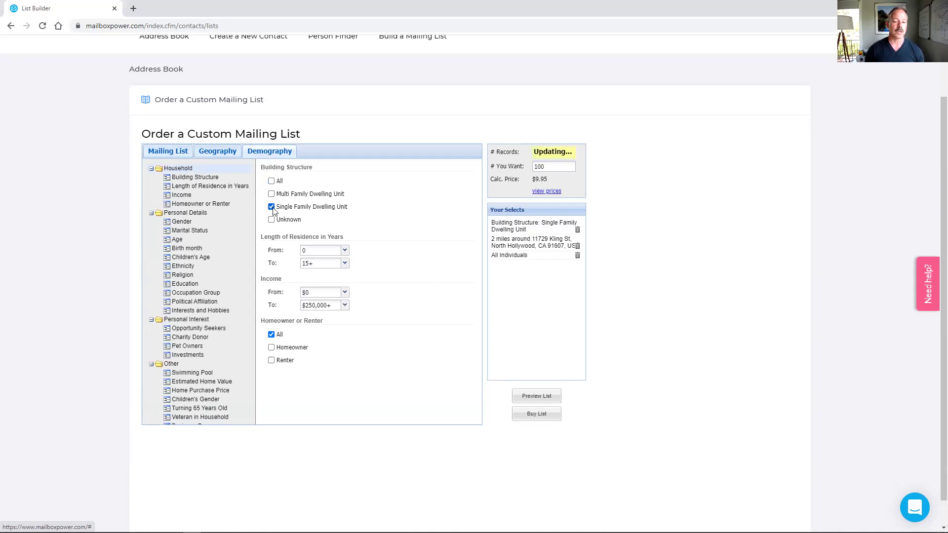
pyautogui.click(345, 251)
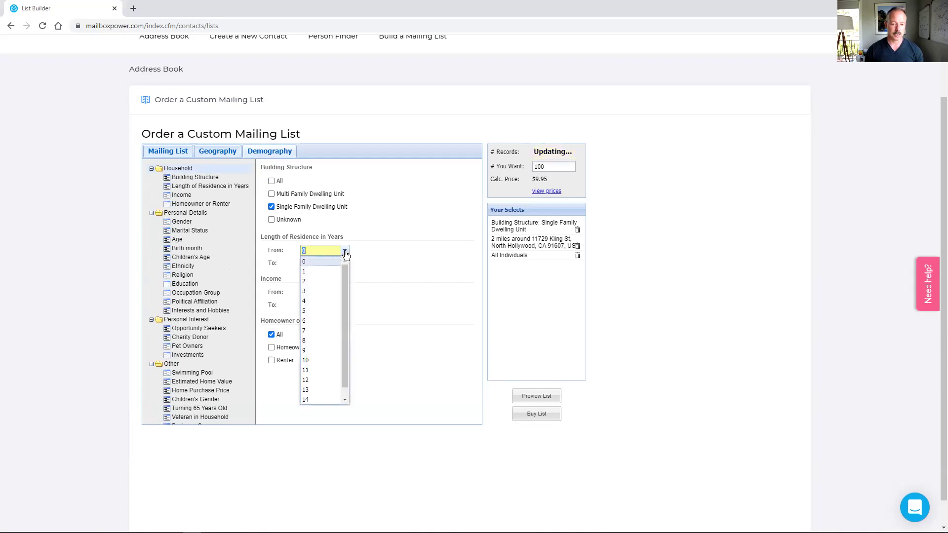
pyautogui.click(305, 281)
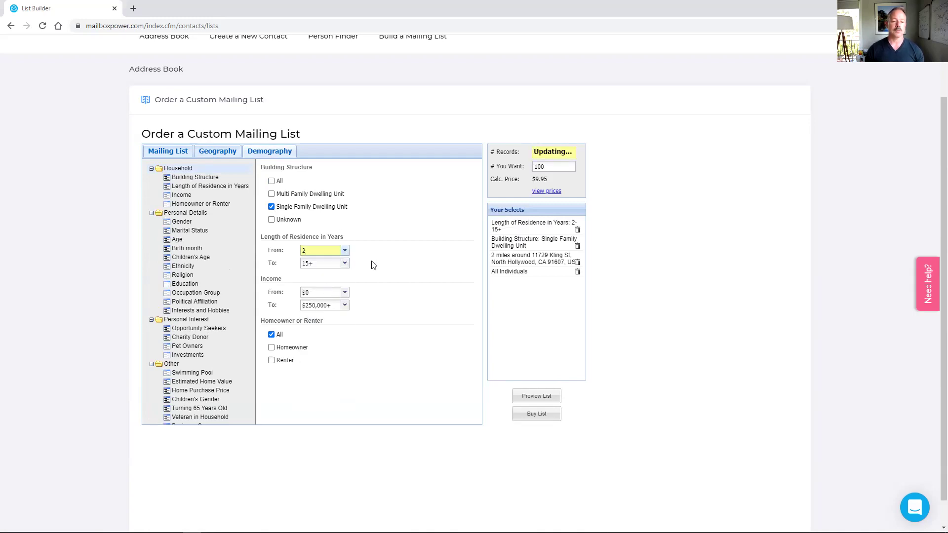
pyautogui.click(344, 292)
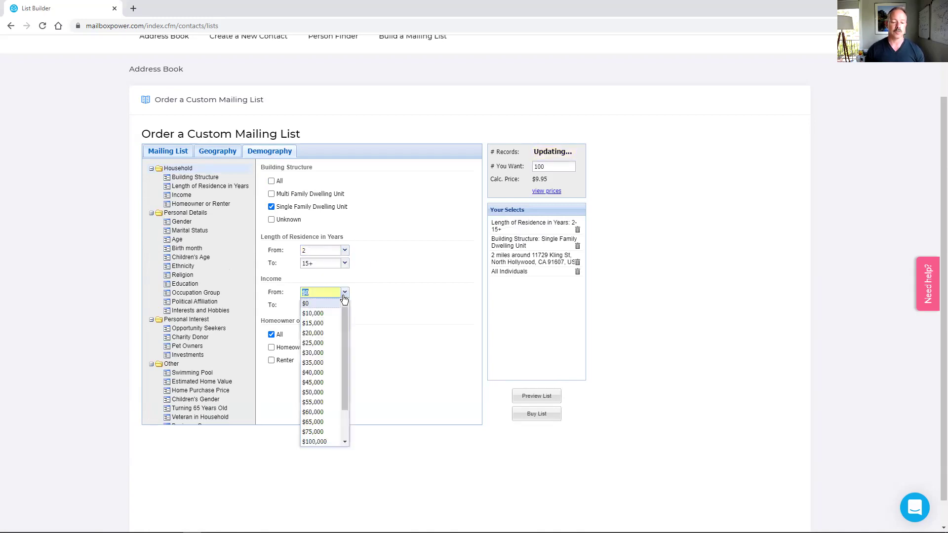
pyautogui.click(317, 432)
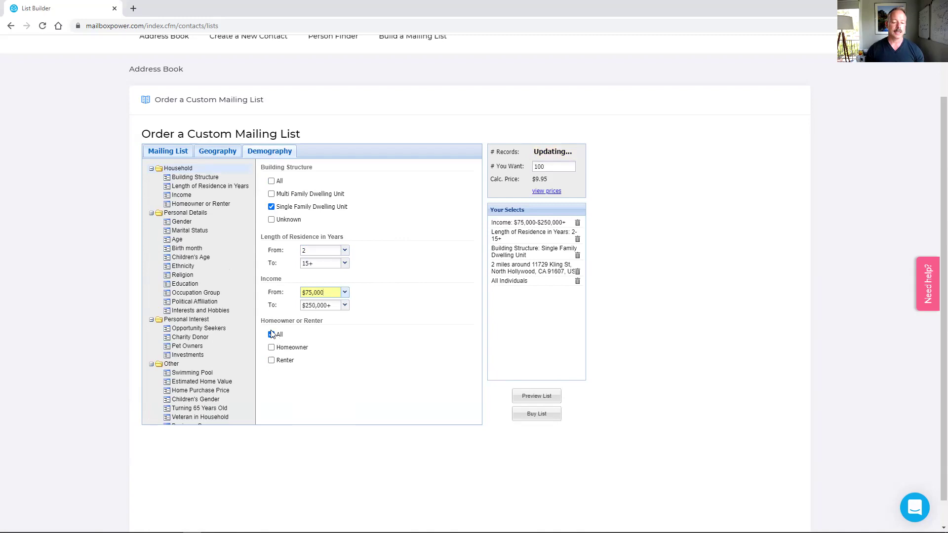
pyautogui.click(272, 360)
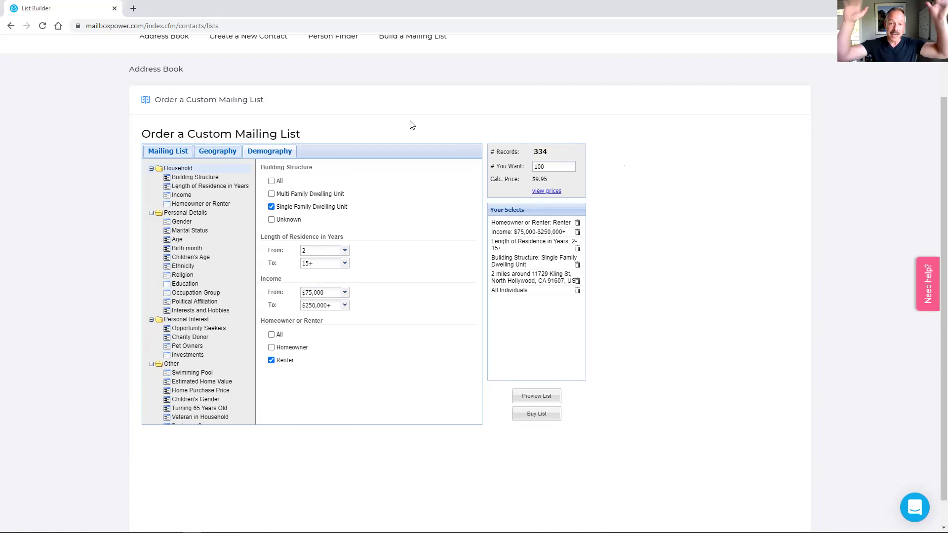
# Look through the Personal Details demographic filters, from gender and age to ethnicity, religion, occupation, and interests and hobbies.
pyautogui.click(200, 214)
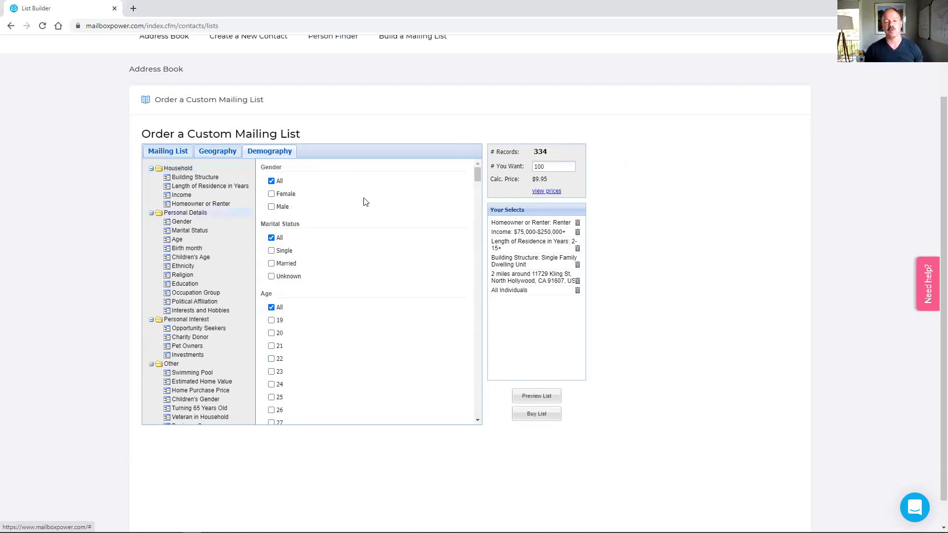
pyautogui.scroll(-1, 365, 201)
pyautogui.scroll(-1, 375, 236)
pyautogui.scroll(1, 374, 233)
pyautogui.scroll(-3, 375, 233)
pyautogui.scroll(3, 374, 233)
pyautogui.scroll(-8, 374, 233)
pyautogui.scroll(-15, 374, 233)
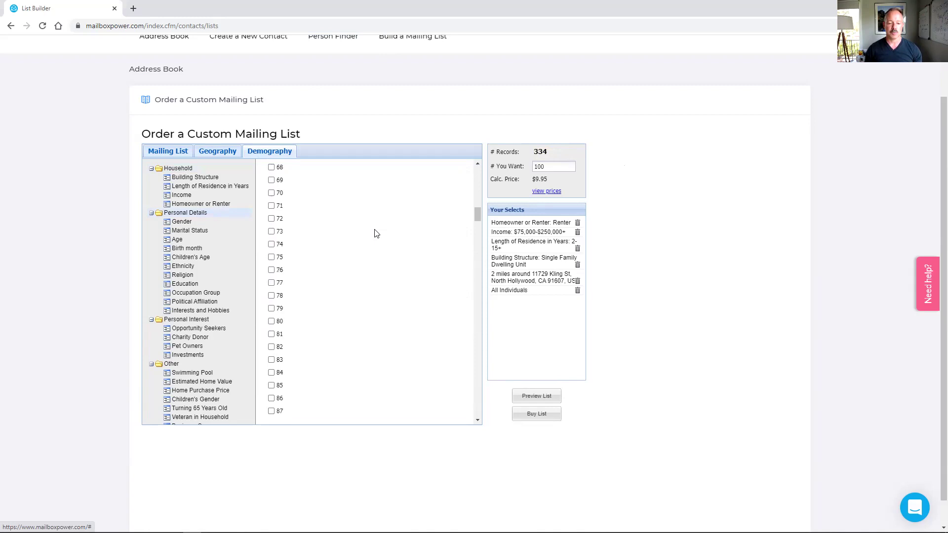
pyautogui.scroll(-15, 374, 233)
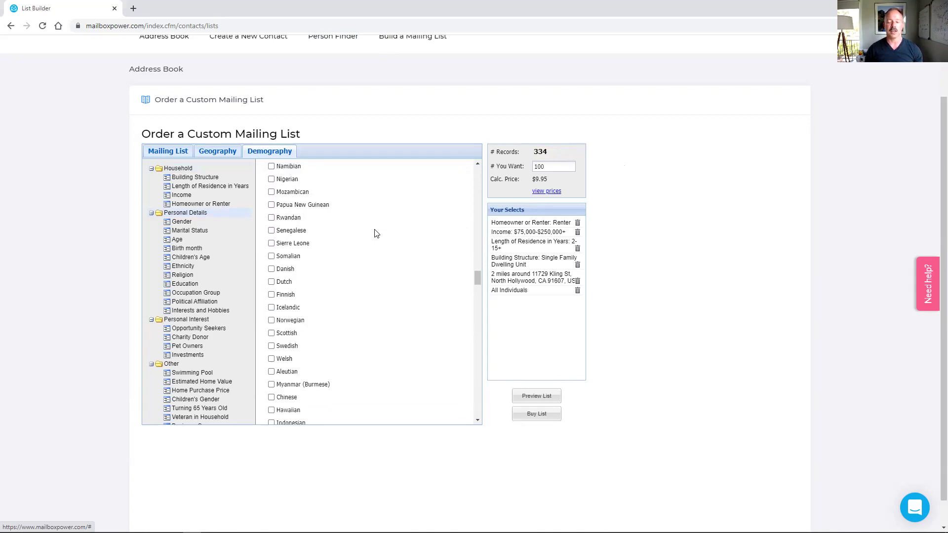
pyautogui.scroll(-15, 374, 233)
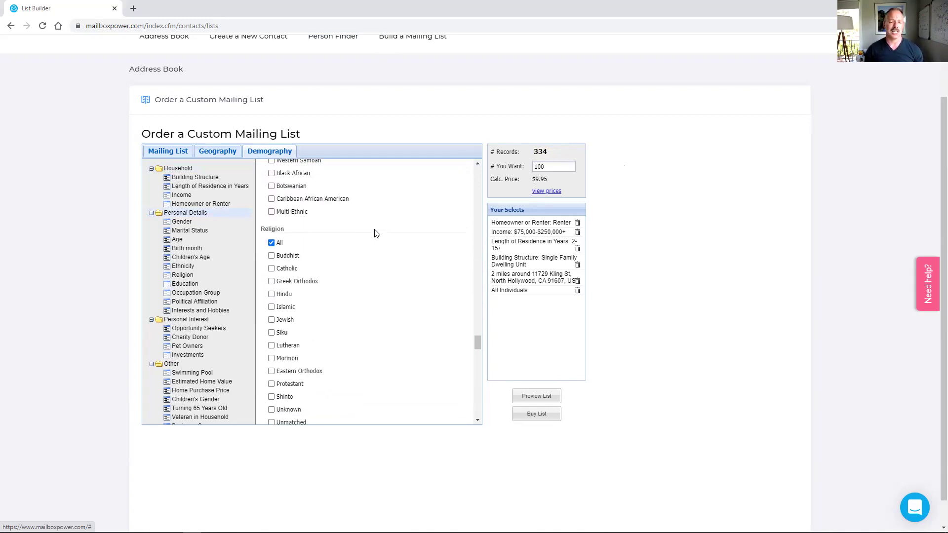
pyautogui.scroll(5, 374, 233)
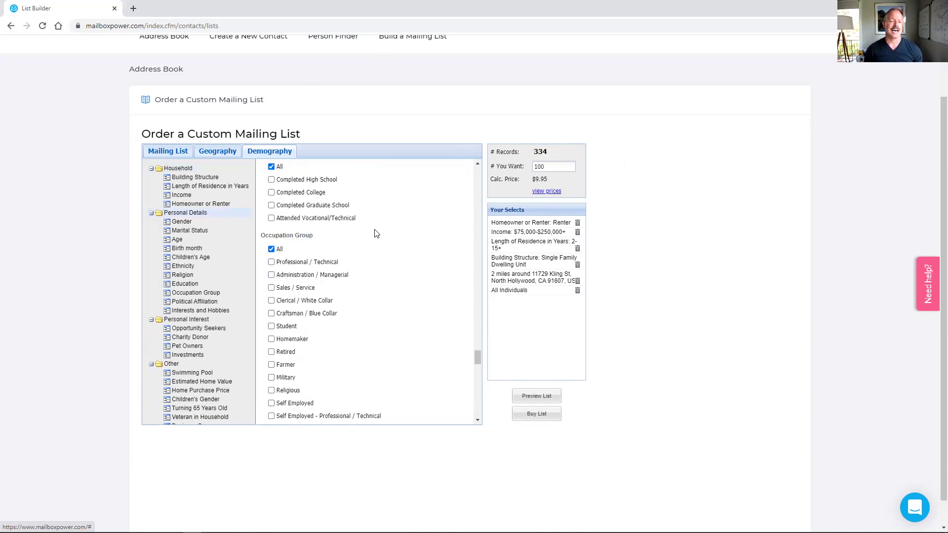
pyautogui.scroll(-10, 374, 233)
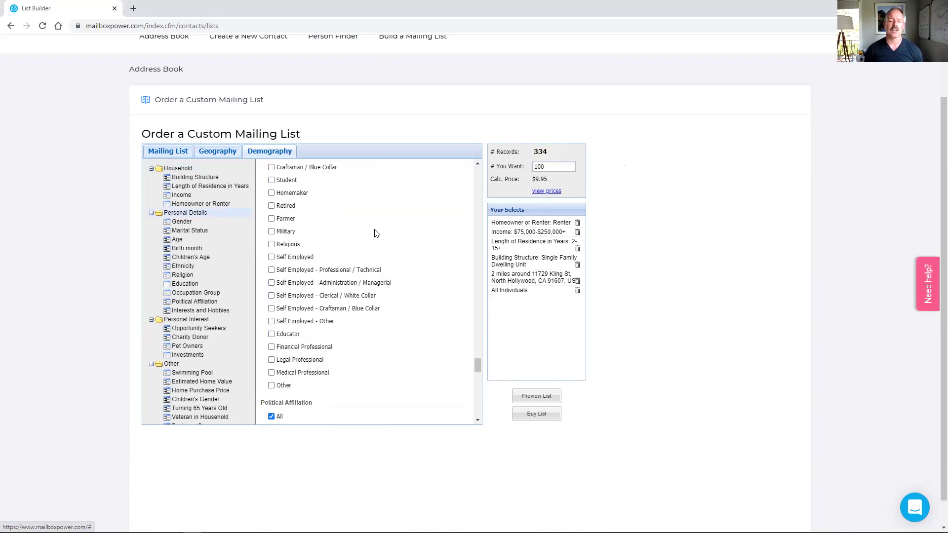
pyautogui.scroll(-10, 394, 271)
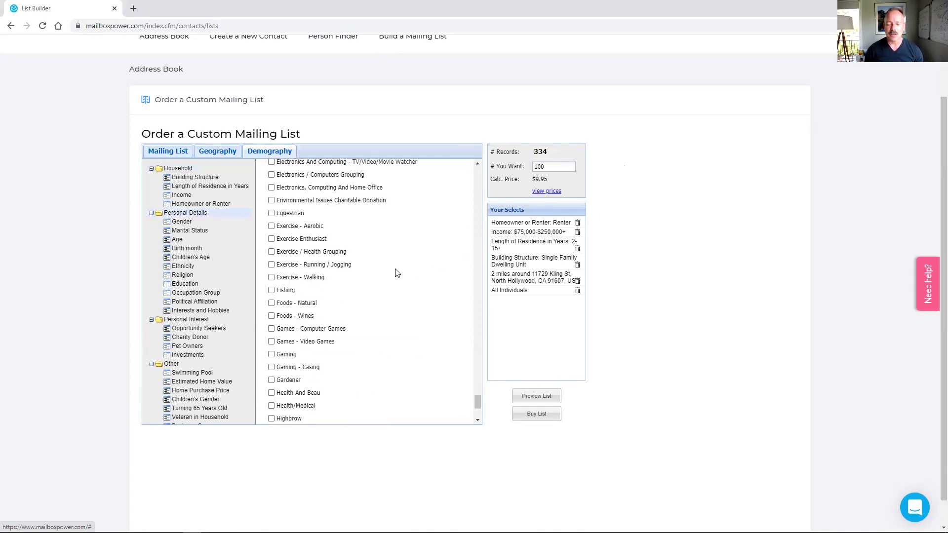
# Look through the Personal Interest demographic filters, including charity donors, pet owners and investments.
pyautogui.click(178, 320)
pyautogui.scroll(-2, 402, 258)
pyautogui.scroll(2, 401, 258)
pyautogui.scroll(-3, 401, 258)
pyautogui.scroll(2, 385, 211)
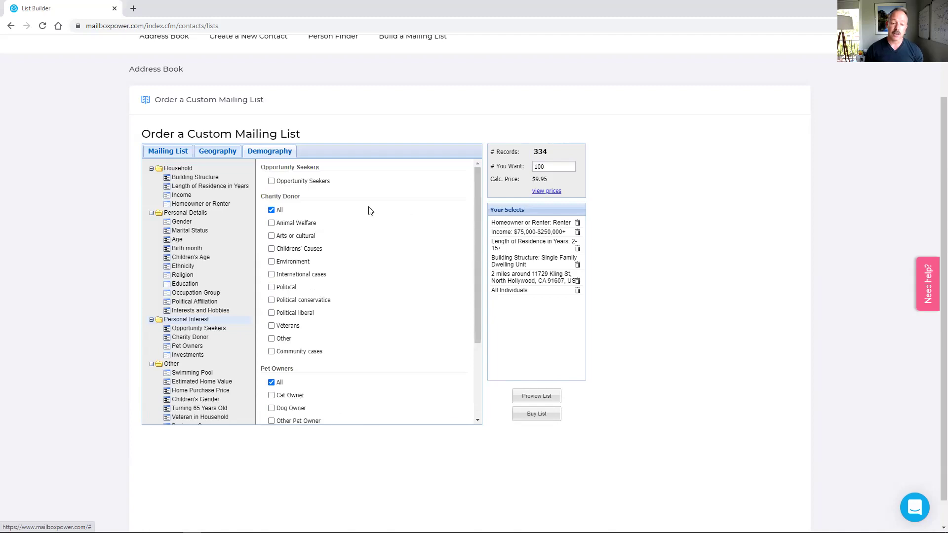
pyautogui.scroll(-3, 369, 210)
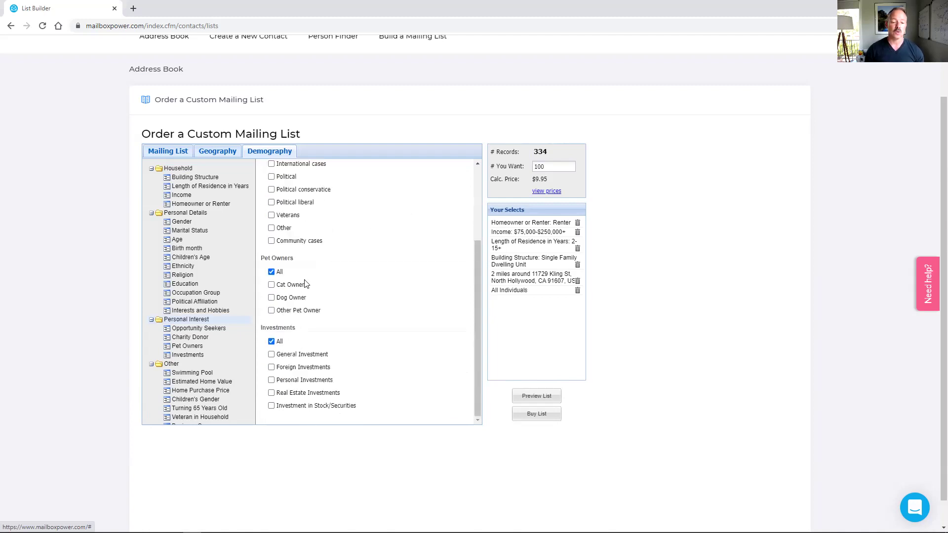
pyautogui.scroll(-1, 348, 285)
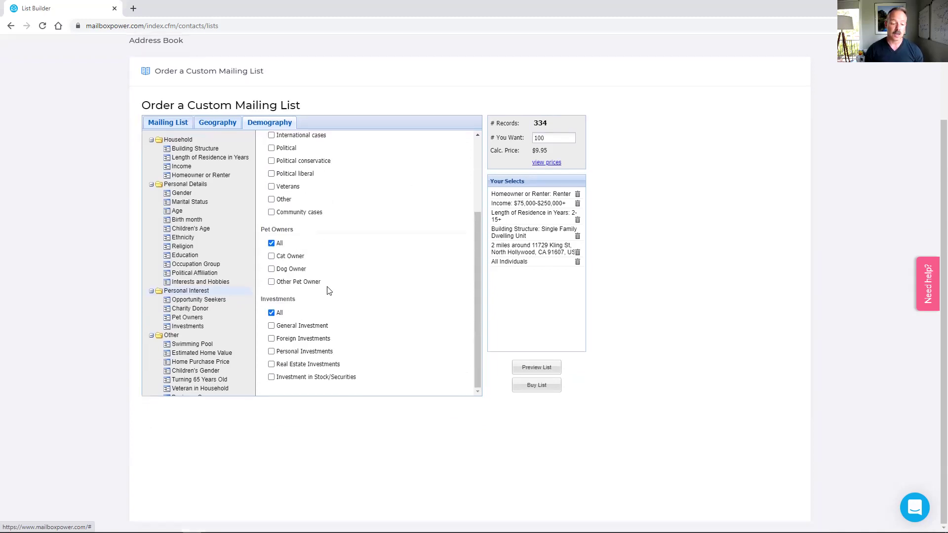
# Limit the mailing list to an Estimated Credit Rating from 650 using the Other demographic filters.
pyautogui.click(163, 338)
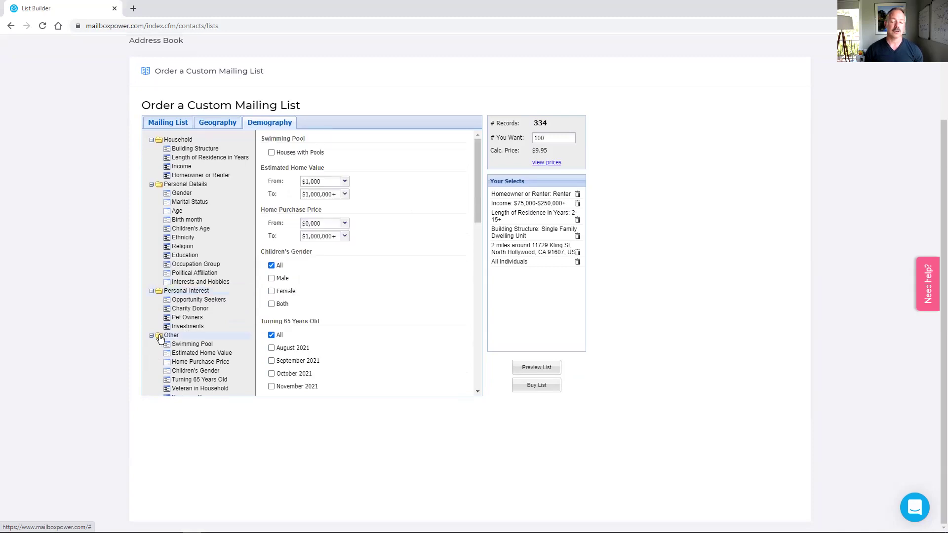
pyautogui.scroll(-4, 400, 263)
pyautogui.scroll(-7, 399, 262)
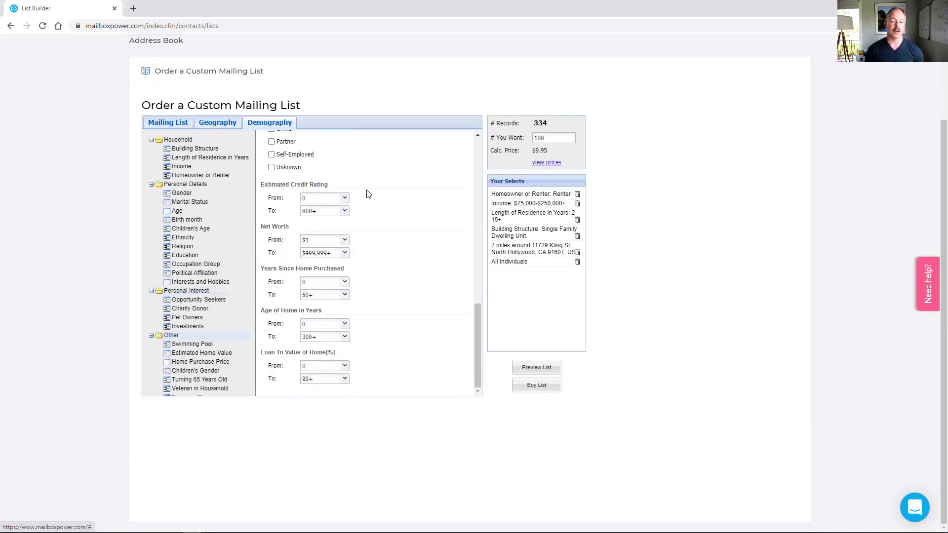
pyautogui.click(345, 199)
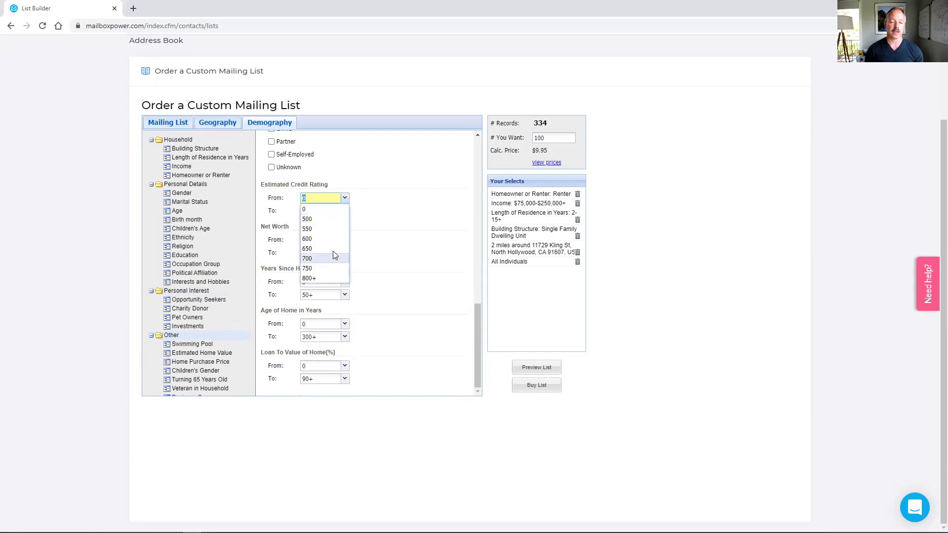
pyautogui.click(334, 249)
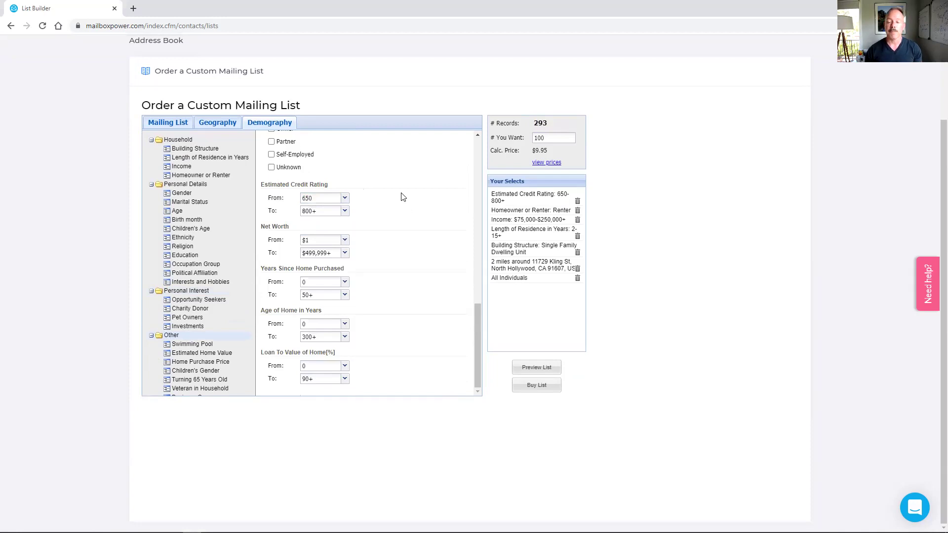
# Set the number of mailing list records wanted to 293.
pyautogui.click(543, 137)
pyautogui.doubleClick(548, 138)
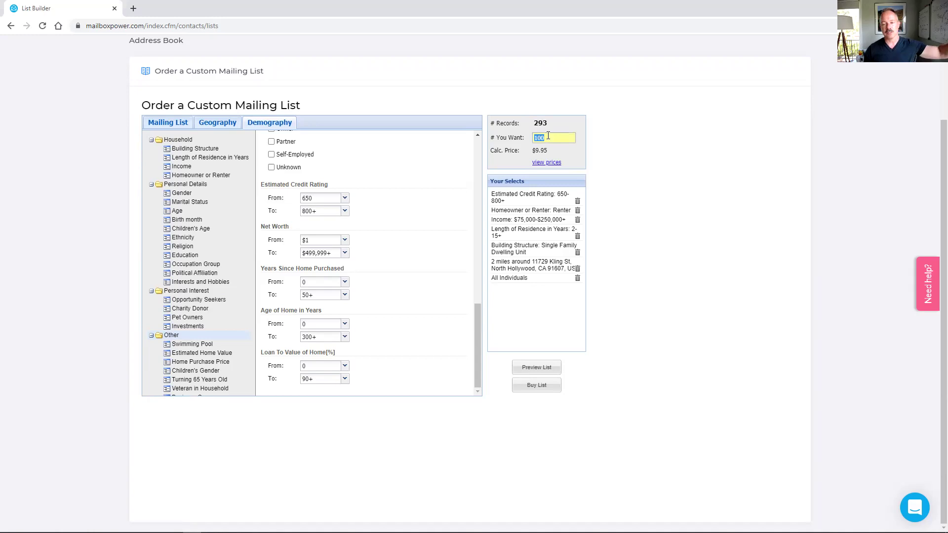
pyautogui.write('293')
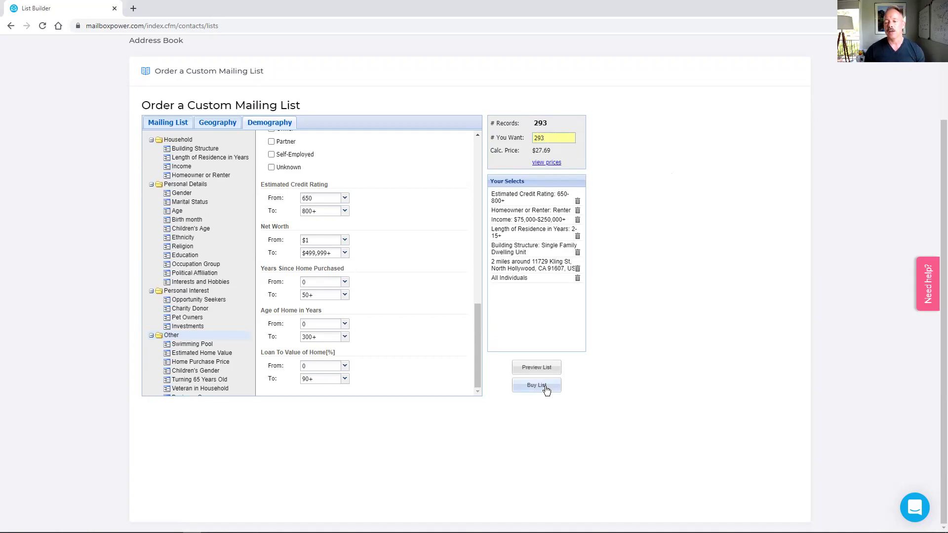
# Return to the address book groups, open the Mailing List 1-19-2021 group and look over its contacts.
pyautogui.scroll(2, 247, 330)
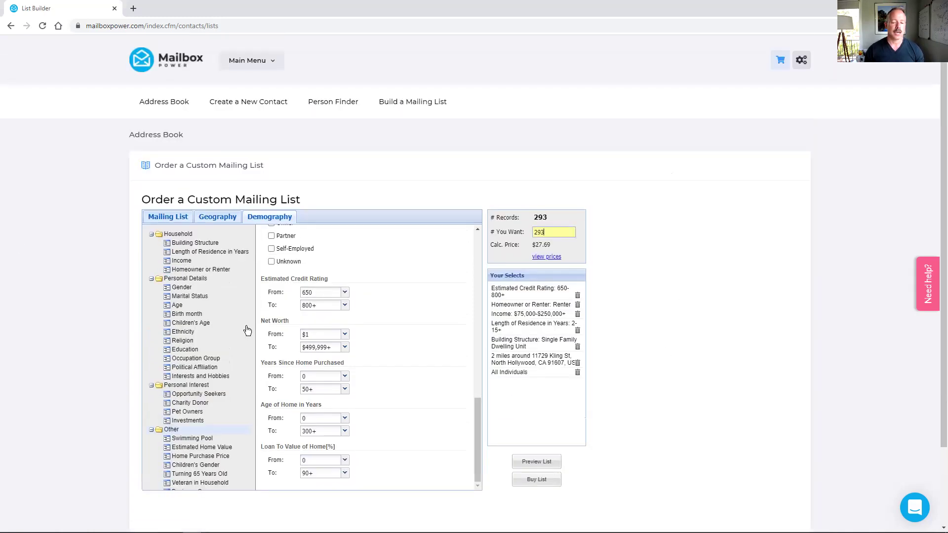
pyautogui.moveTo(268, 72)
pyautogui.click(254, 115)
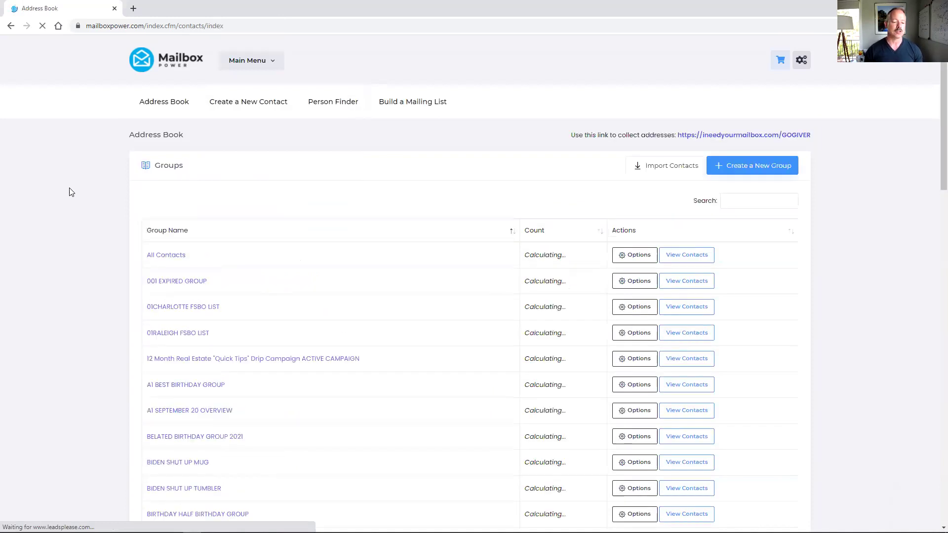
pyautogui.scroll(-10, 71, 197)
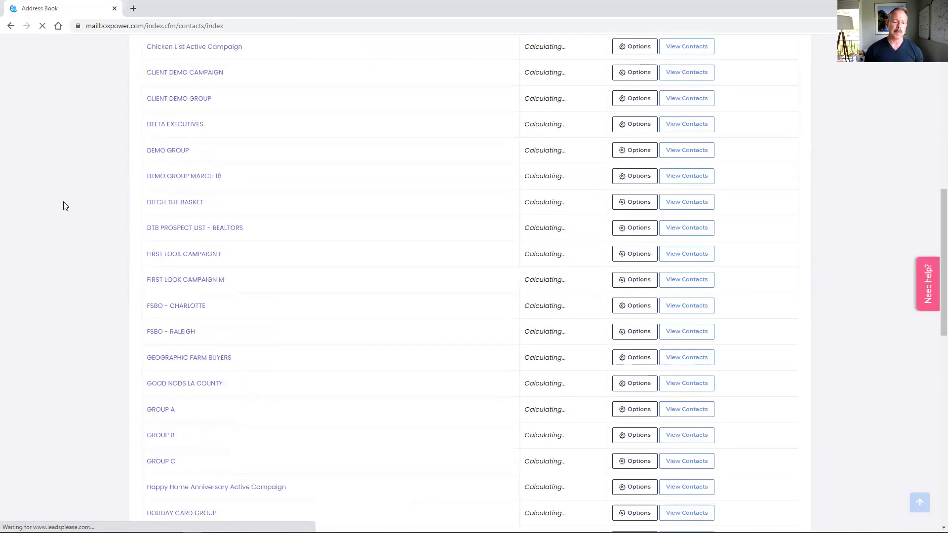
pyautogui.scroll(-8, 65, 205)
pyautogui.scroll(2, 97, 202)
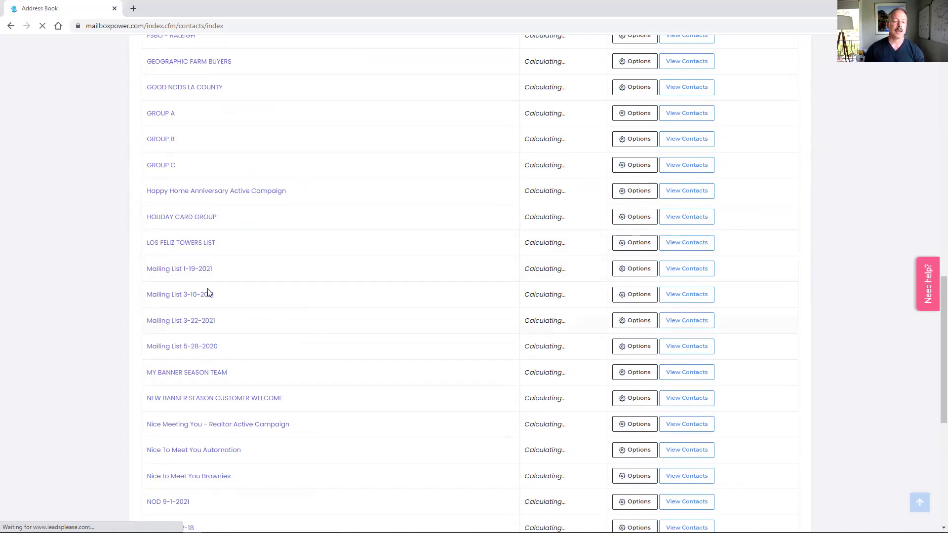
pyautogui.click(183, 274)
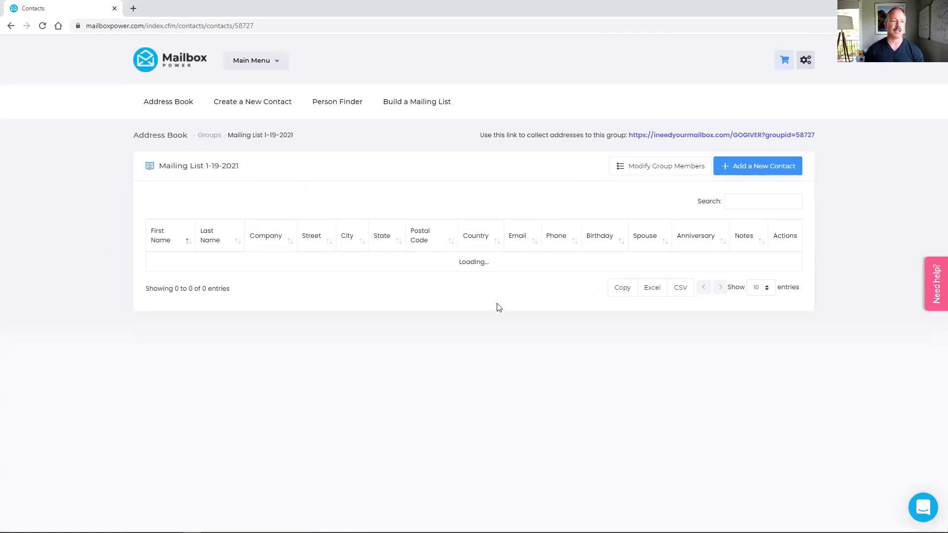
pyautogui.scroll(-2, 375, 276)
pyautogui.scroll(2, 296, 207)
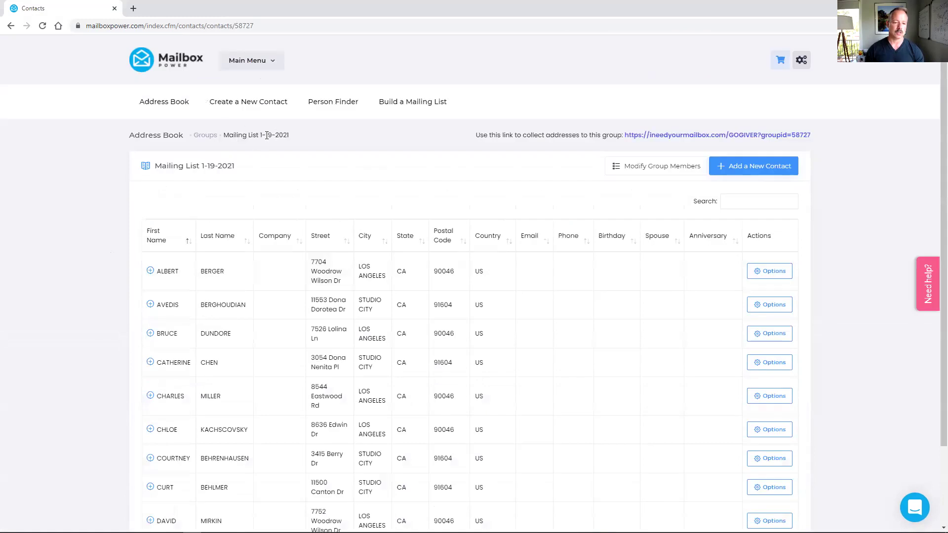
pyautogui.scroll(-2, 269, 161)
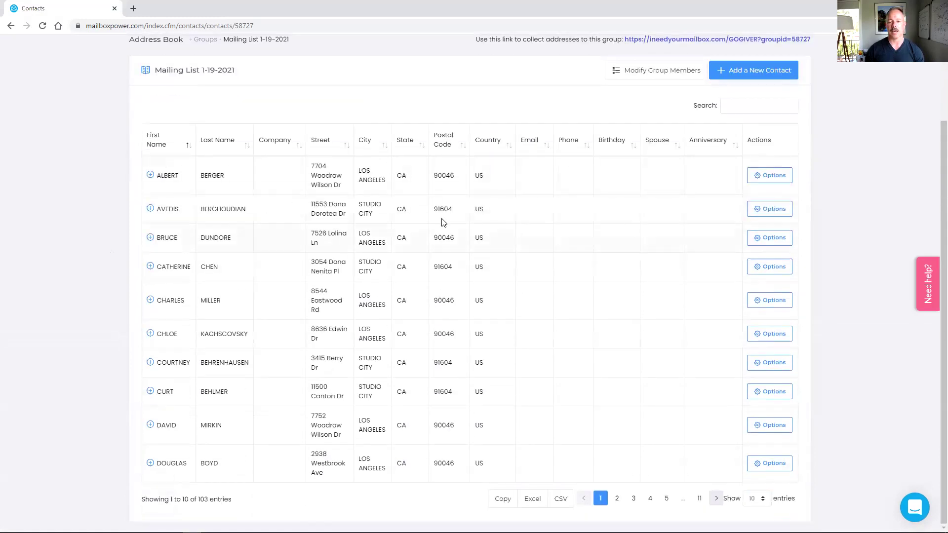
pyautogui.scroll(2, 475, 219)
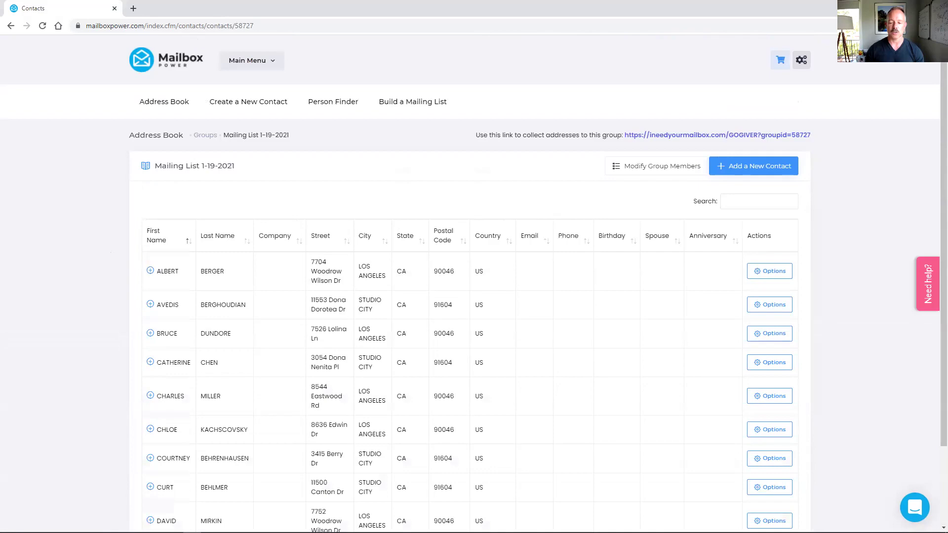